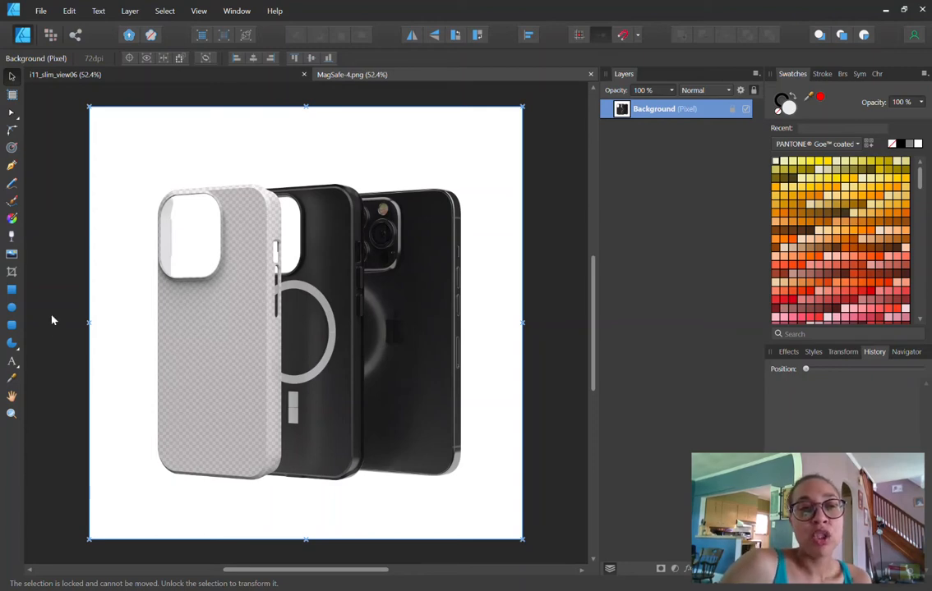
- Activate the Pen tool for tracing the front phone case
click(13, 166)
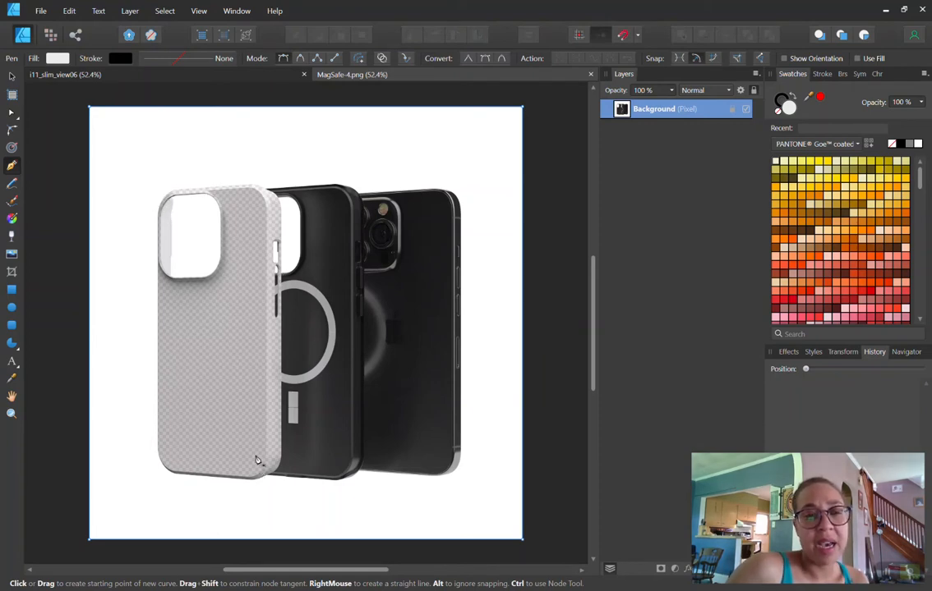
click(177, 189)
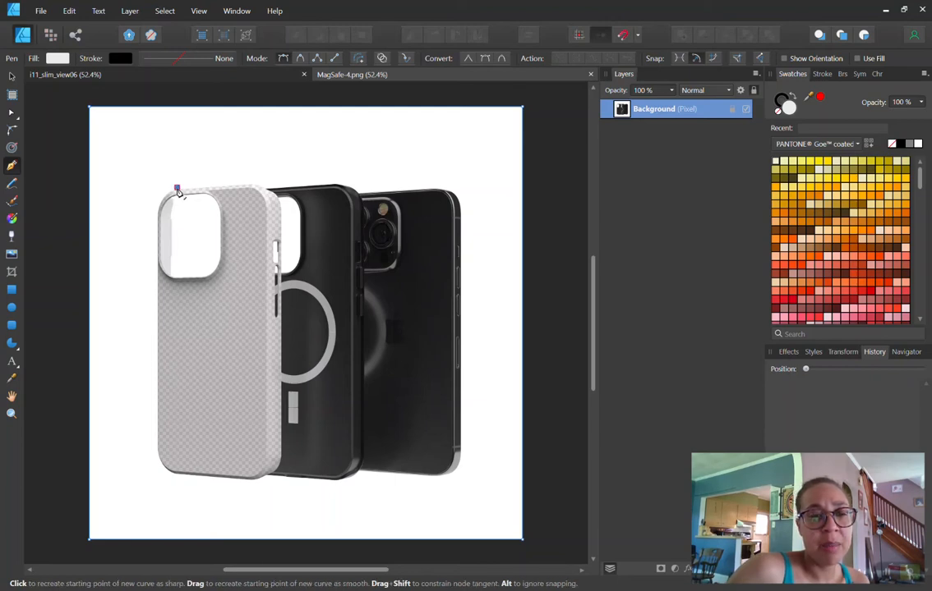
mouse_move(176, 189)
mouse_down()
mouse_move(243, 200)
mouse_move(231, 206)
mouse_move(239, 188)
mouse_move(176, 187)
mouse_move(242, 185)
mouse_move(179, 191)
mouse_up()
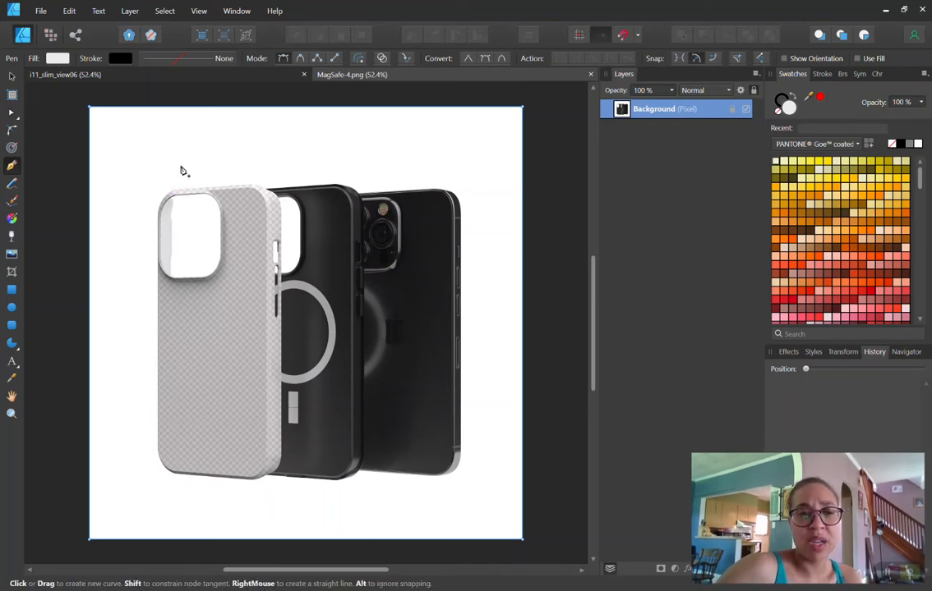
key(Escape)
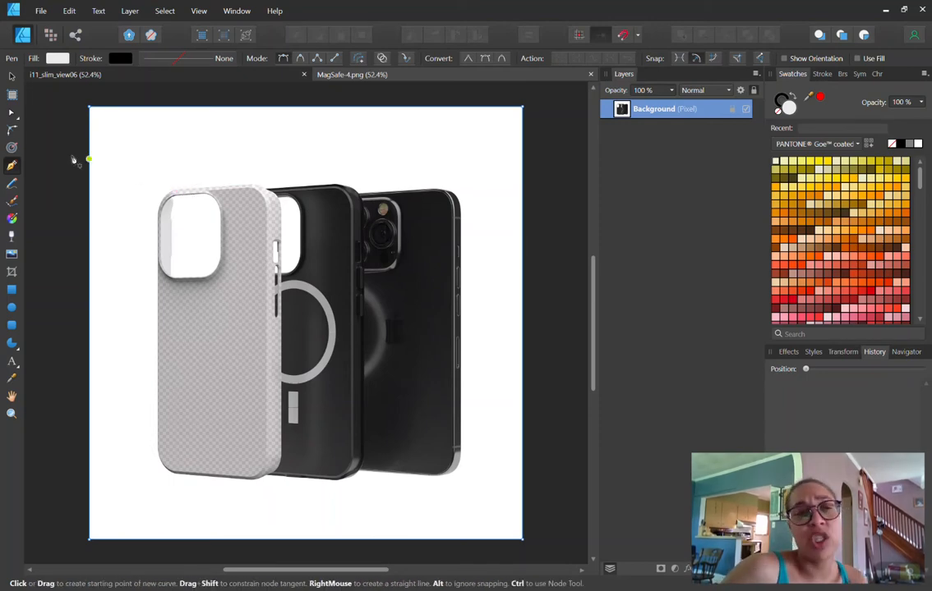
- Trace the front light-gray case with a closed outline of straight segments, placing two points around each rounded corner
click(177, 187)
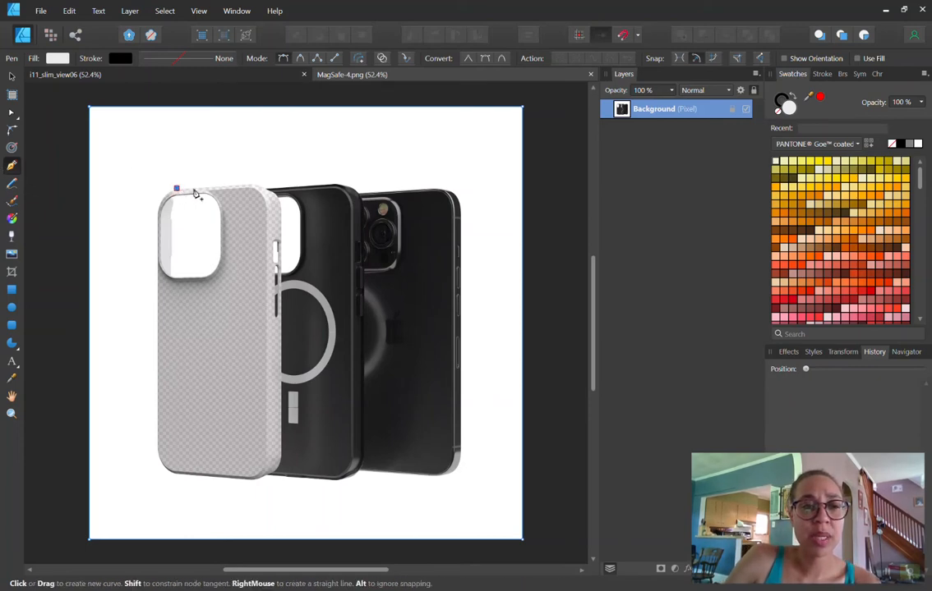
click(247, 183)
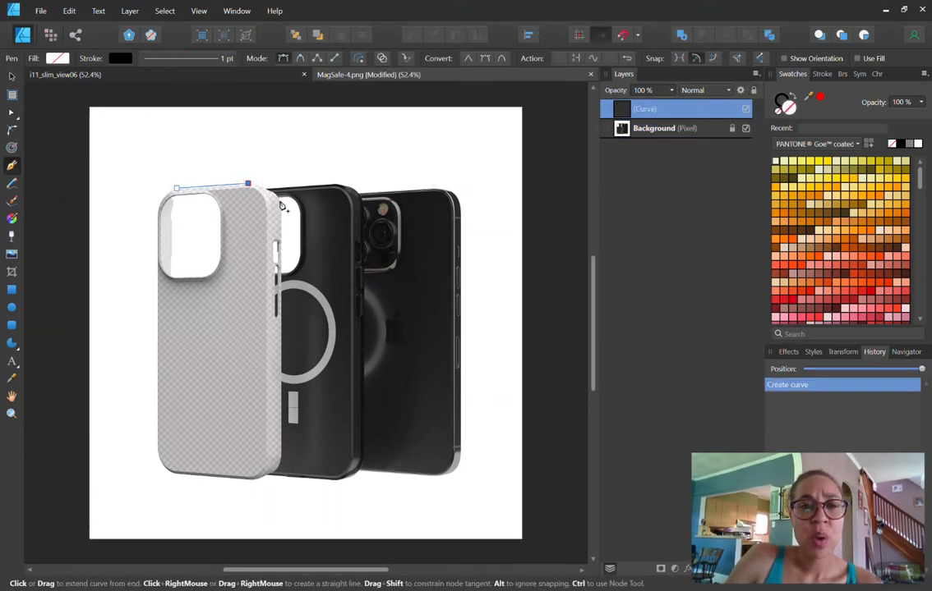
click(282, 208)
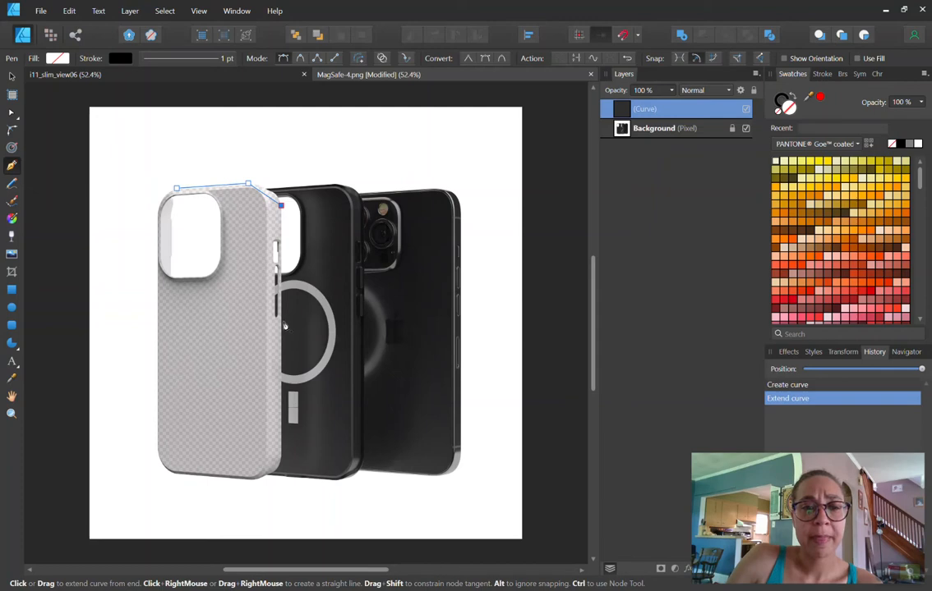
click(281, 440)
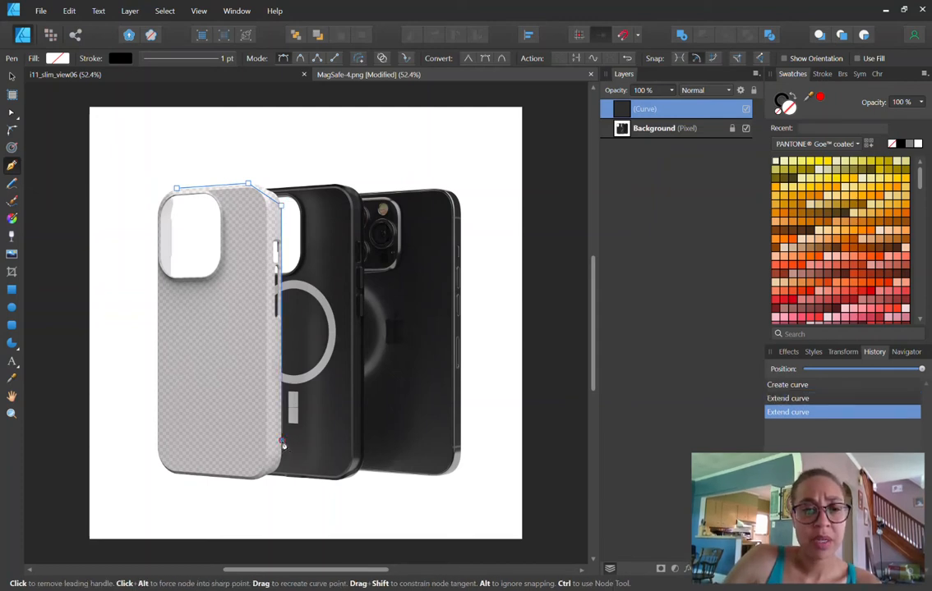
click(255, 484)
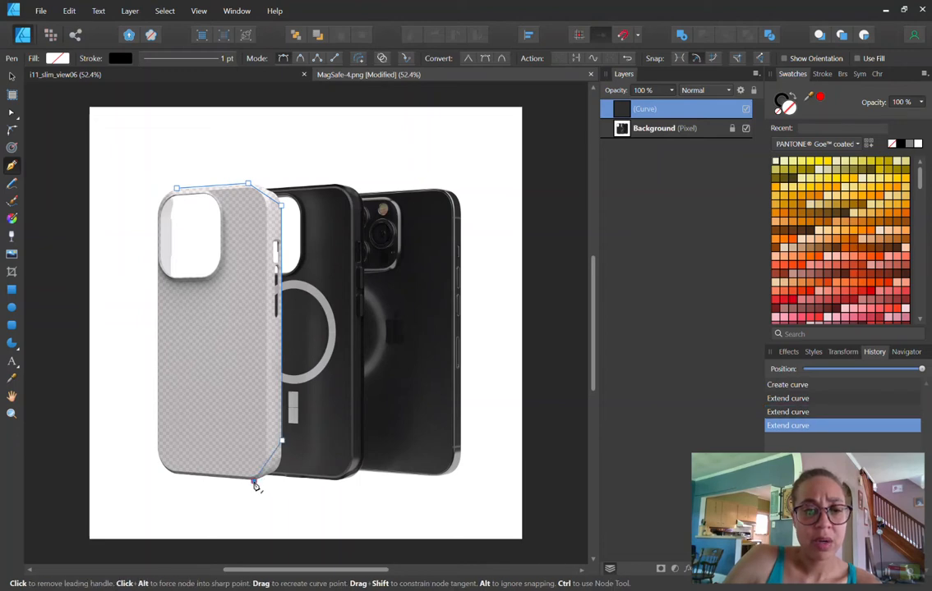
click(174, 474)
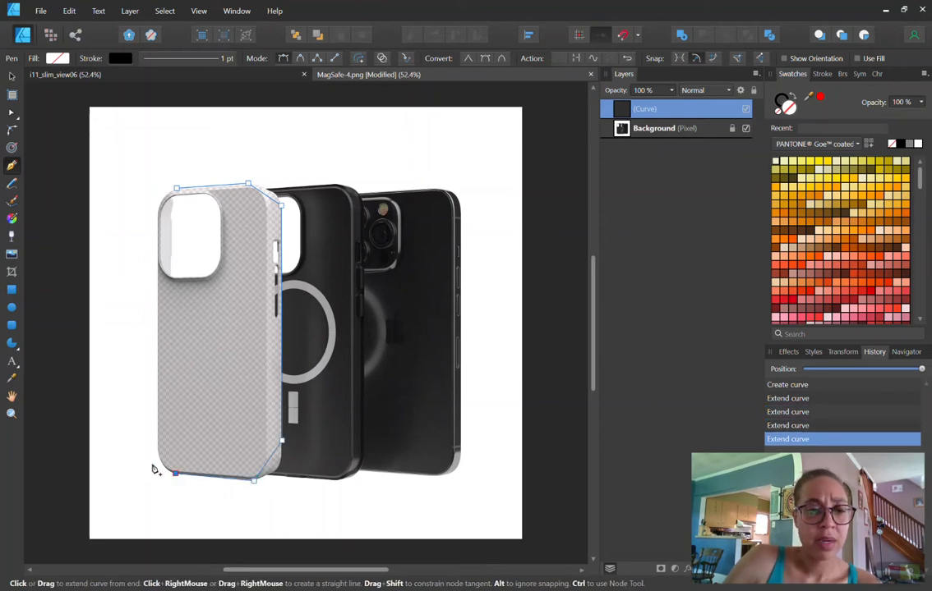
click(157, 449)
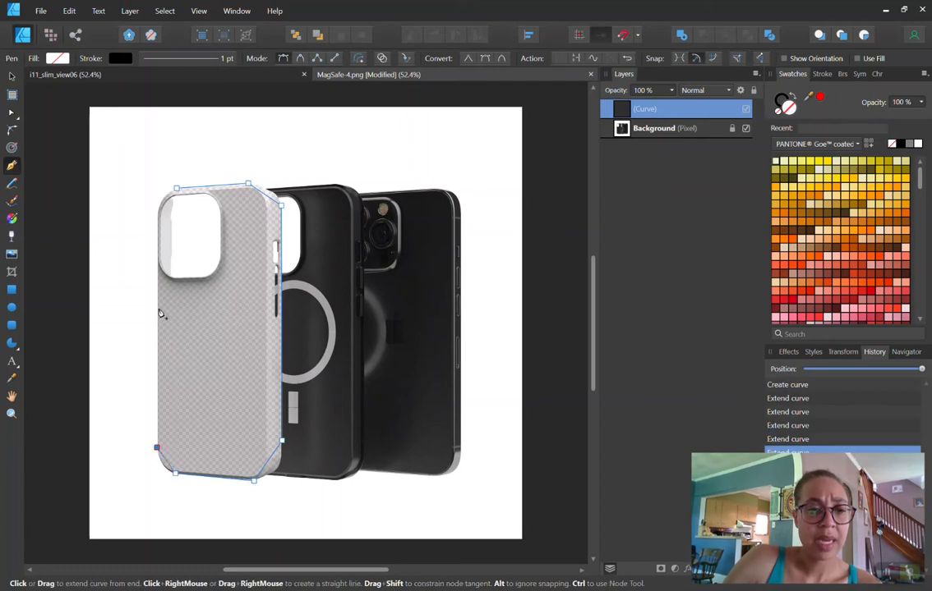
click(156, 210)
click(176, 188)
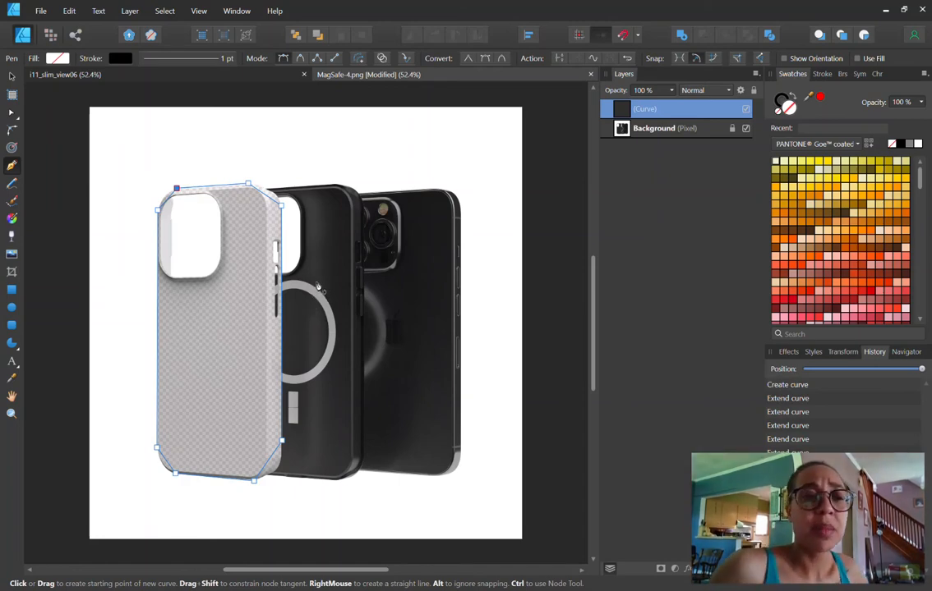
- Use the Node tool to move the top-edge node onto the case and bend the upper-right corner segment along its curve
ctrl+scroll(317, 285, up, 2)
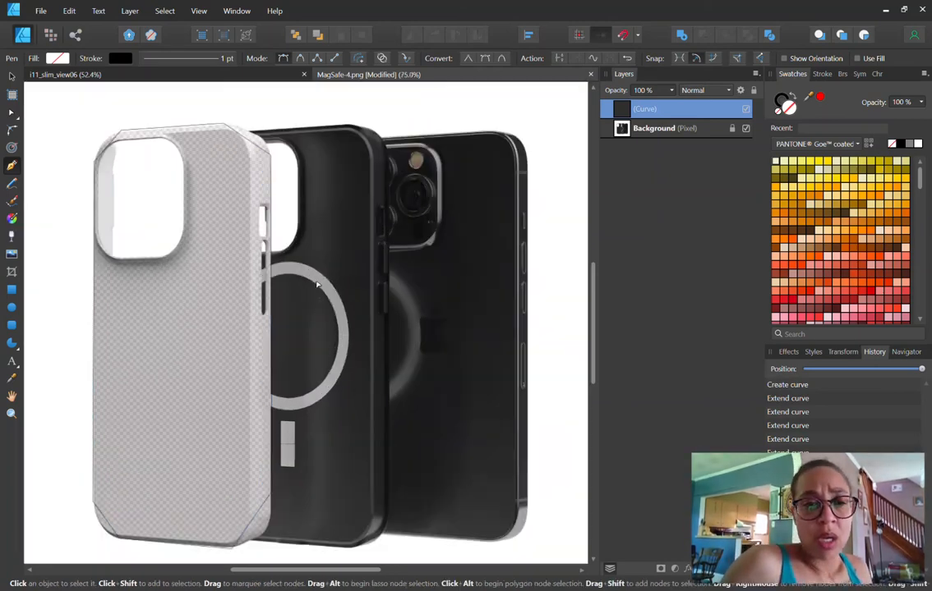
ctrl+scroll(317, 285, up, 4)
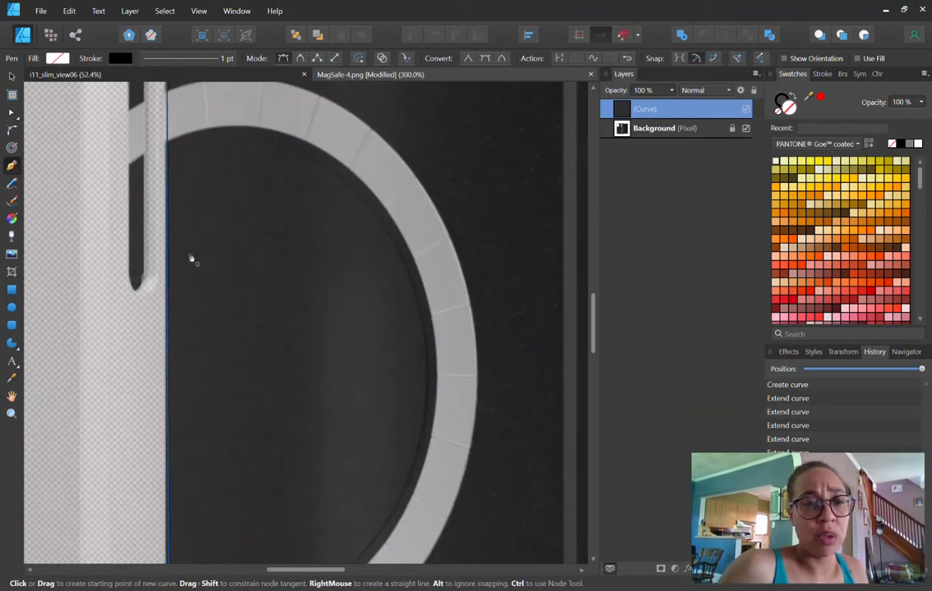
drag(193, 241, 428, 487)
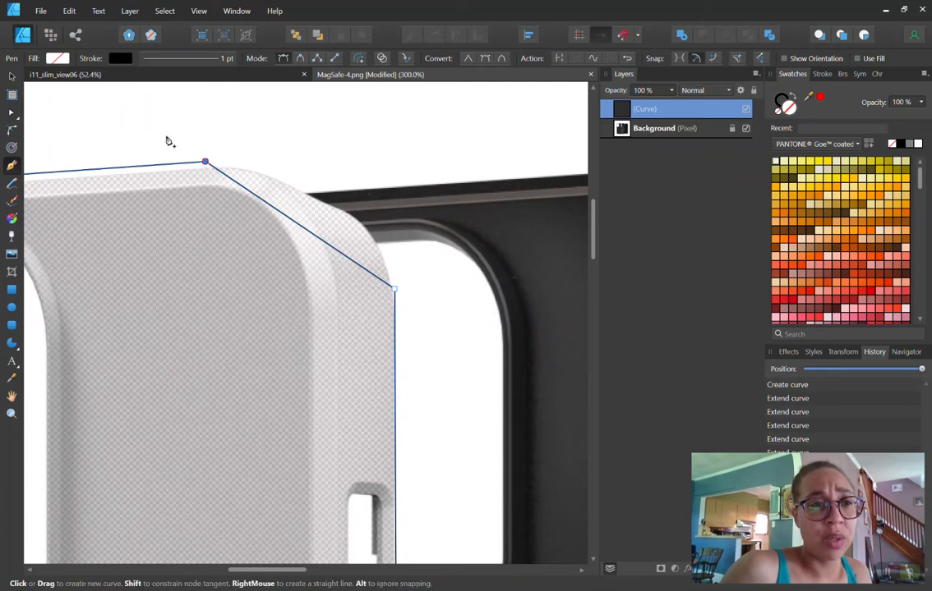
click(12, 112)
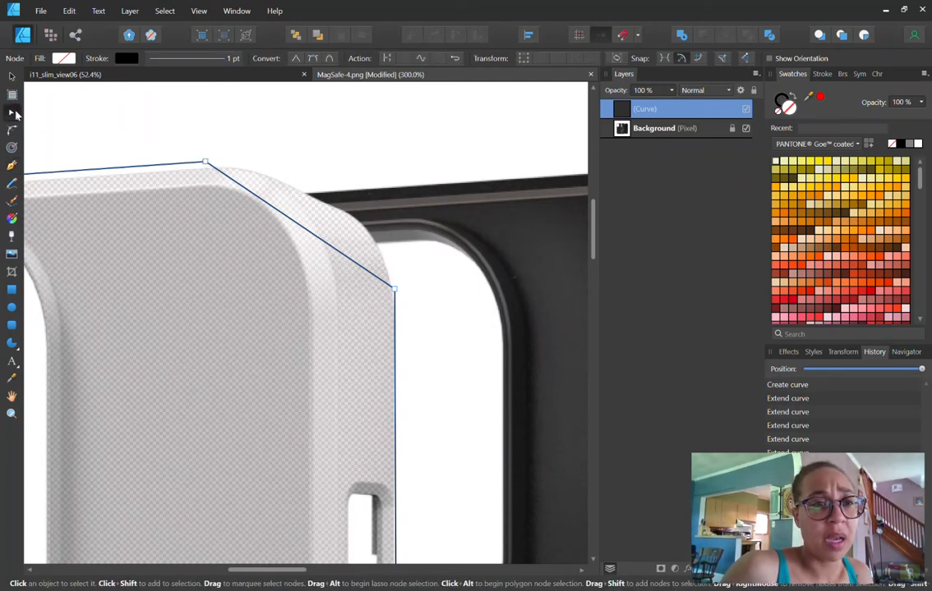
drag(204, 162, 211, 169)
drag(259, 199, 312, 199)
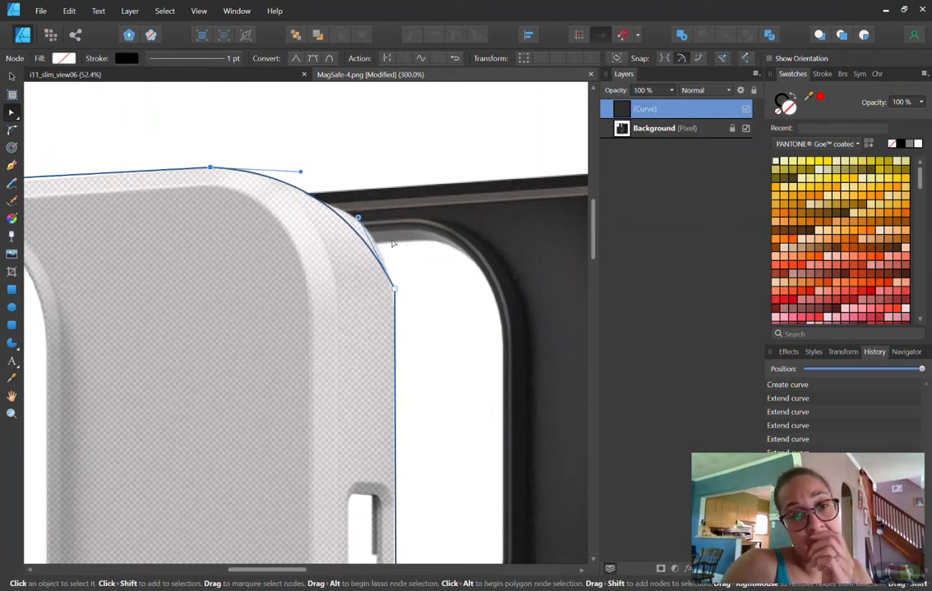
- Insert two nodes on the upper-right corner curve and reshape the adjoining segments to follow the stepped case edge
click(307, 195)
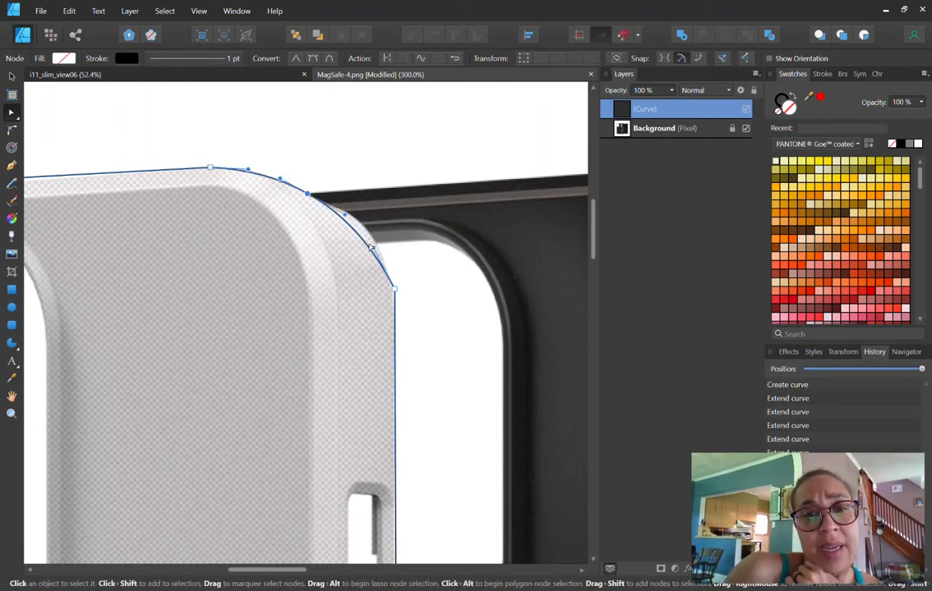
drag(371, 247, 367, 234)
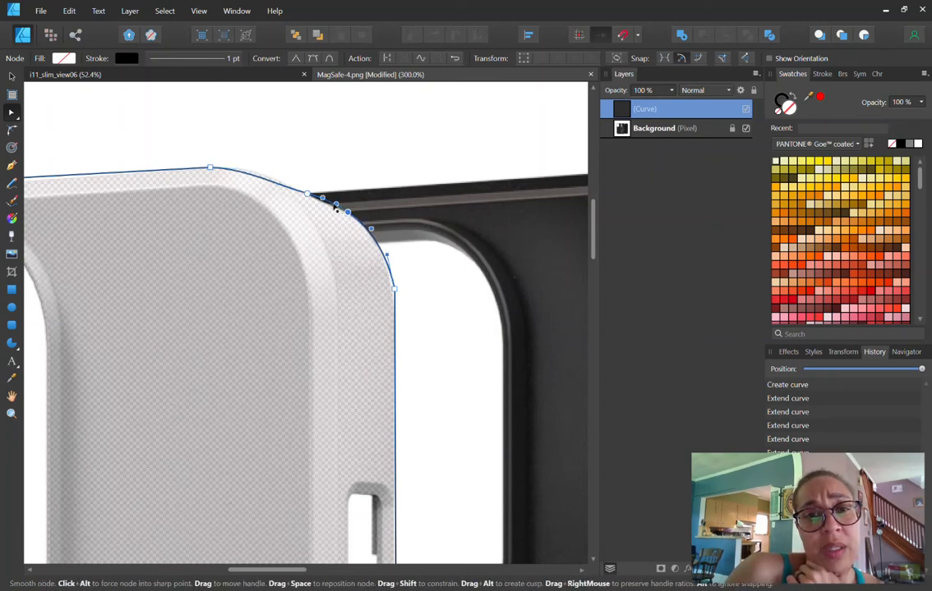
mouse_move(349, 215)
mouse_down()
mouse_move(323, 208)
mouse_move(332, 209)
mouse_up()
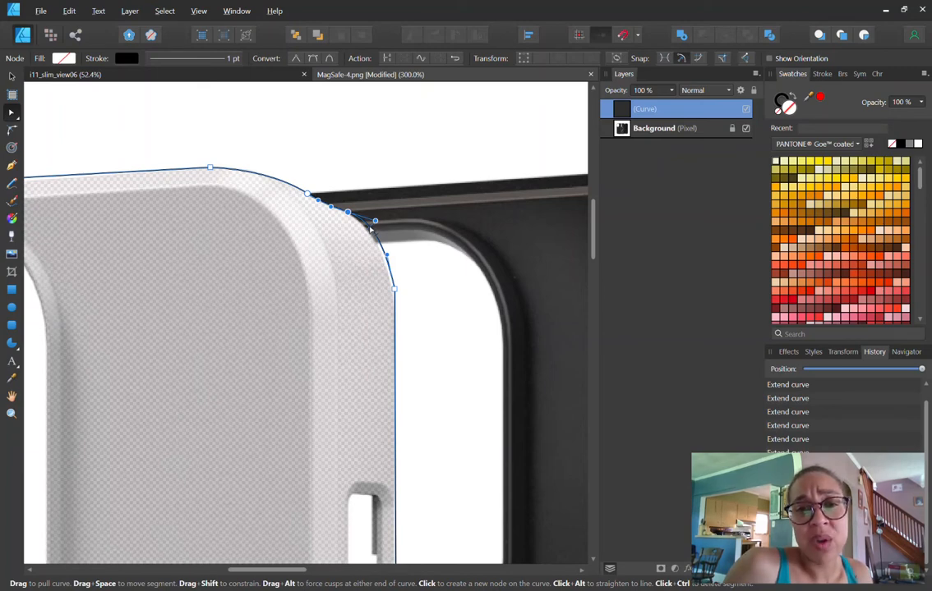
drag(369, 229, 369, 235)
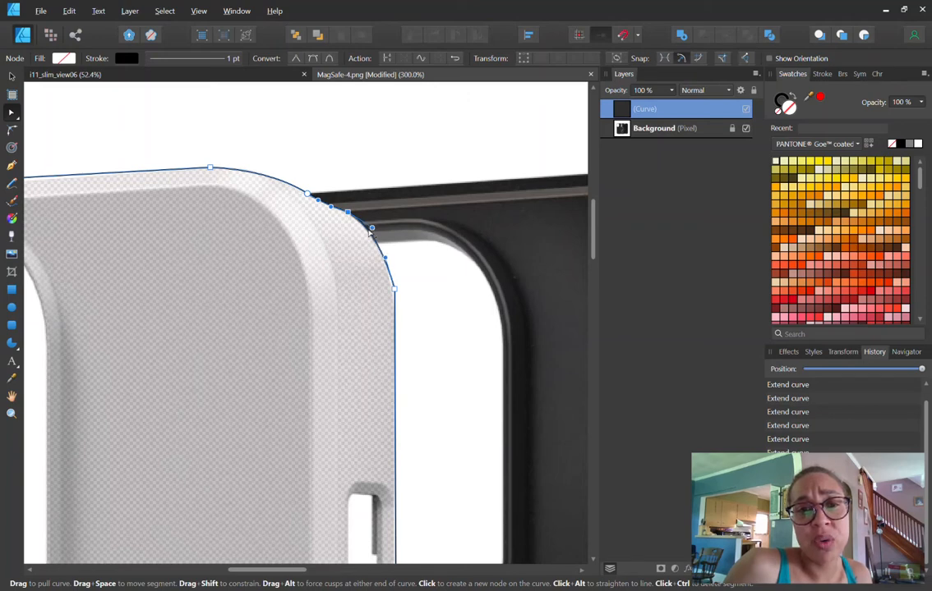
- Lower the node at the upper end of the case's right side and pull the curve above it to the corner edge
click(395, 292)
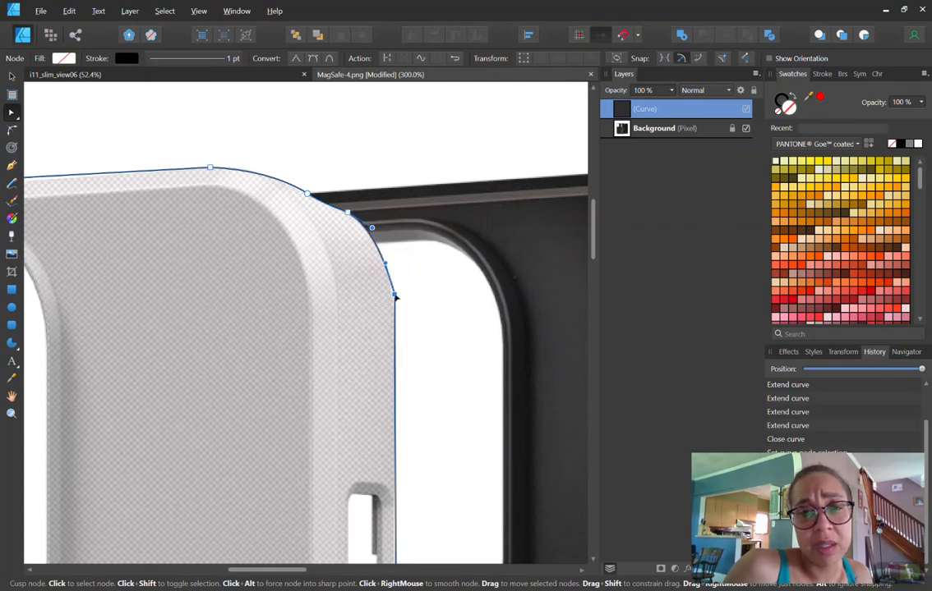
drag(395, 298, 395, 302)
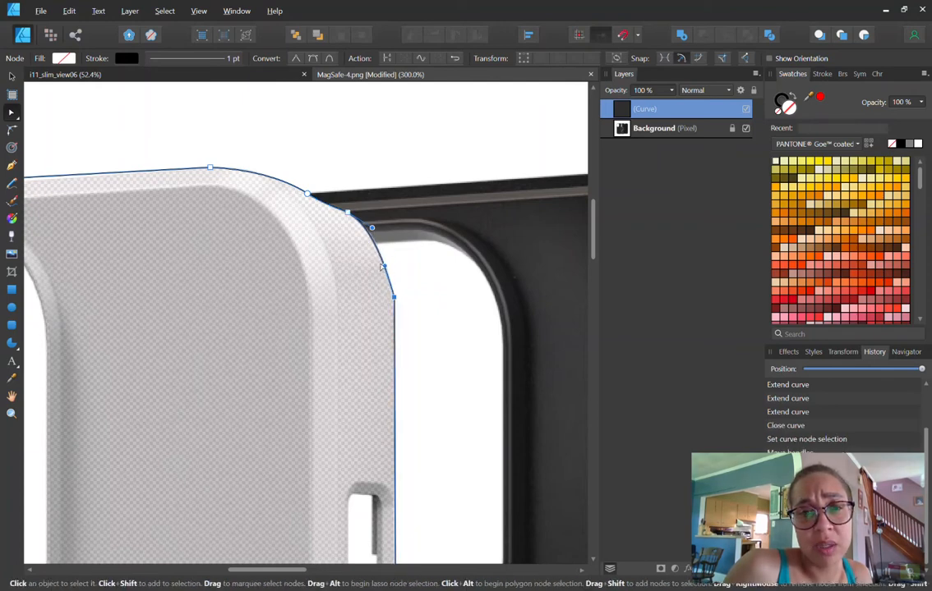
drag(380, 260, 383, 261)
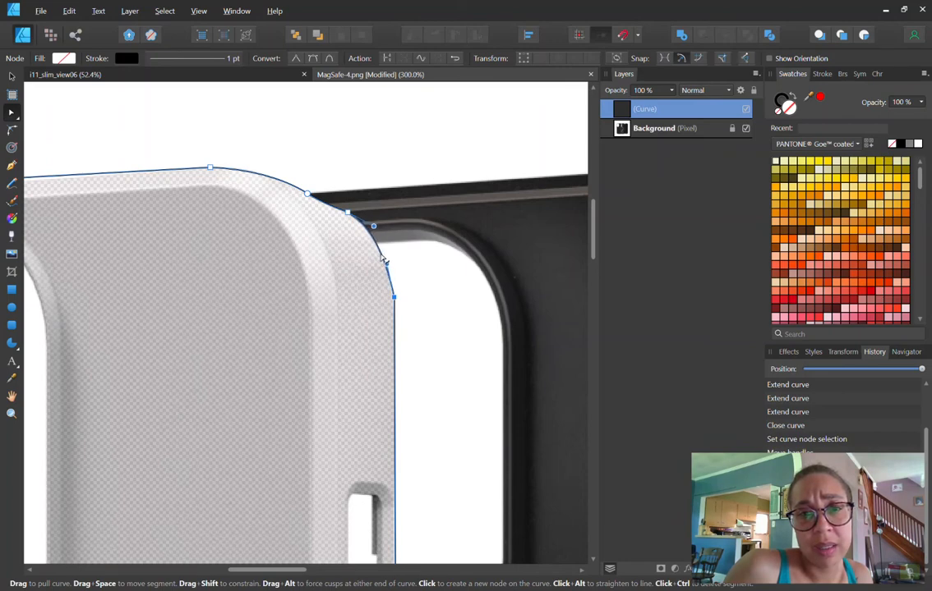
- Fine-tune the second inserted corner node and nudge the node at the upper end of the right side onto the case edge
key(ctrl+plus)
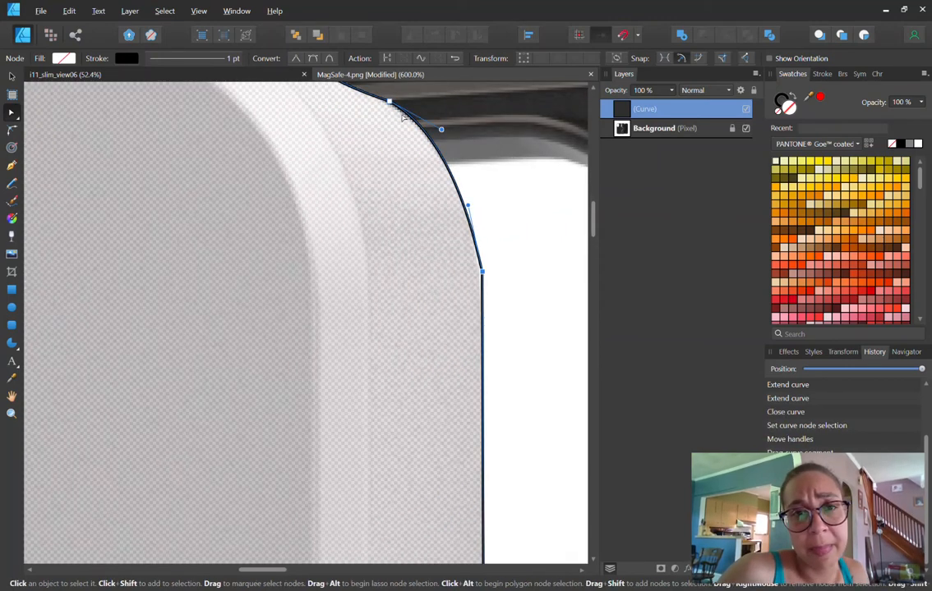
mouse_move(401, 110)
mouse_down()
mouse_move(401, 120)
mouse_move(389, 106)
mouse_up()
click(402, 116)
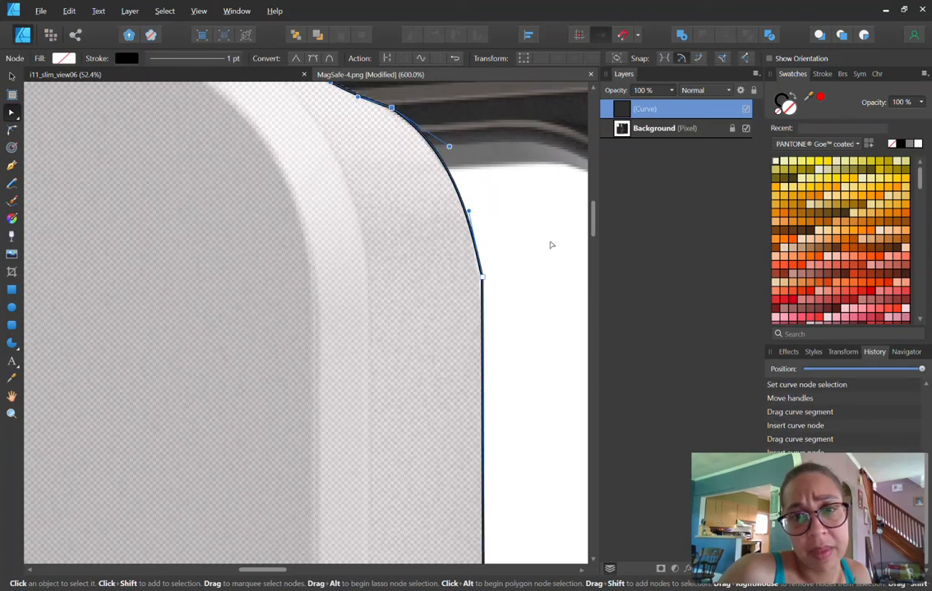
drag(482, 280, 481, 278)
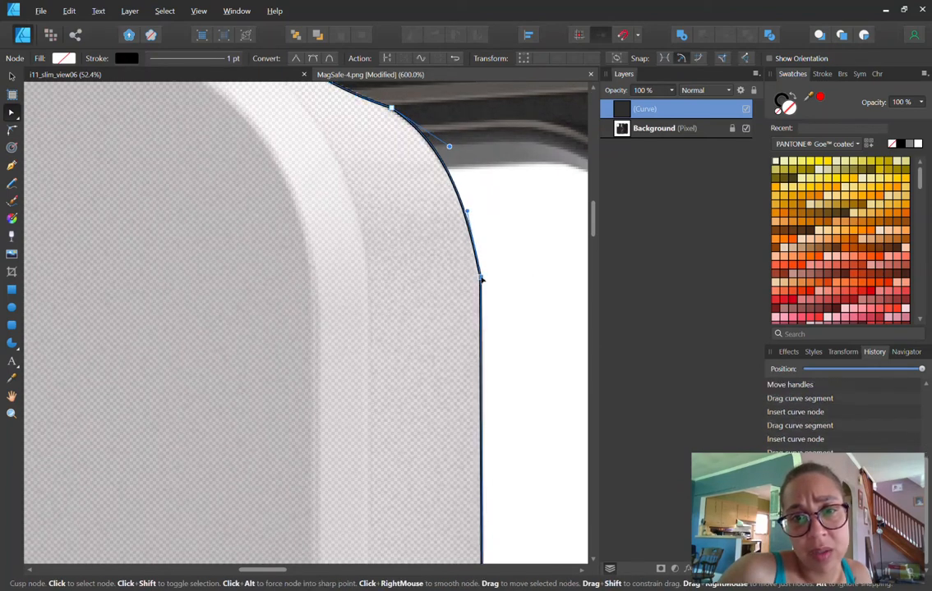
- Nudge the second inserted corner node slightly up and inward, and adjust the curve along the case's top edge
scroll(495, 238, up, 3)
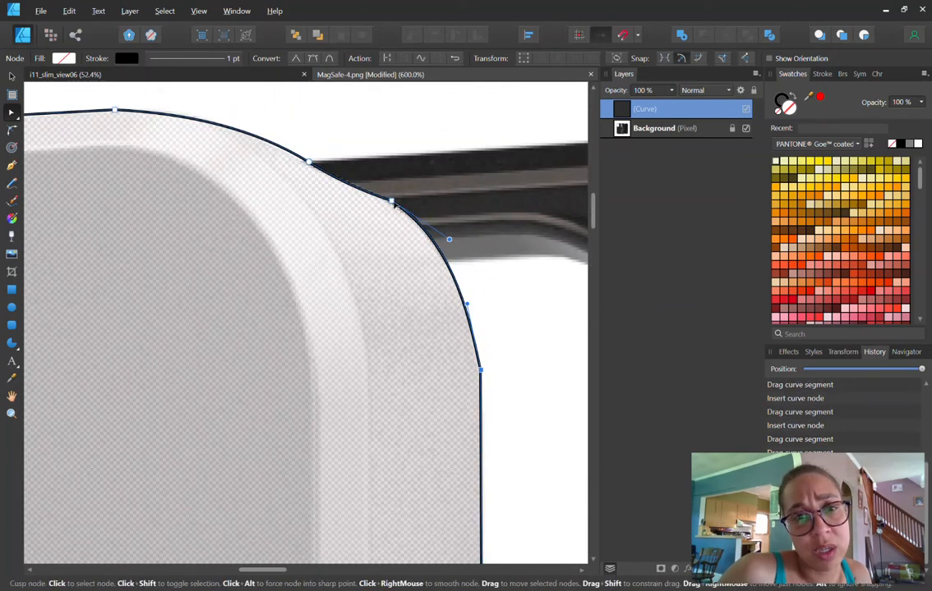
click(391, 202)
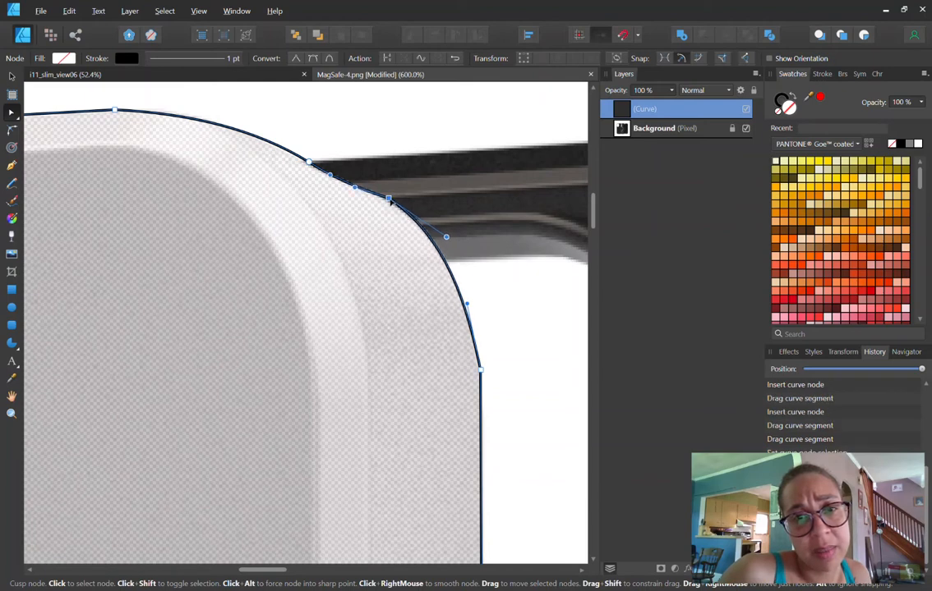
drag(391, 201, 389, 199)
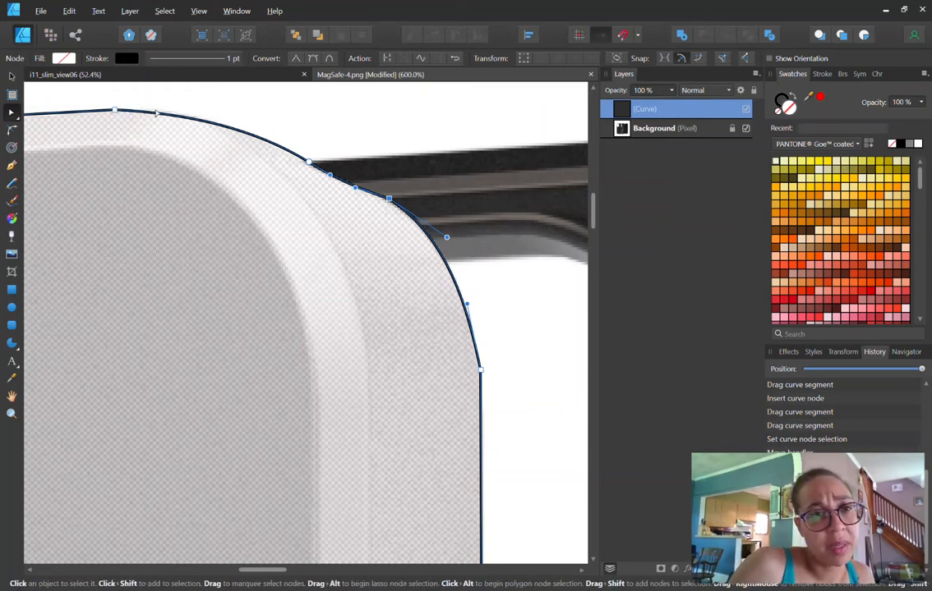
drag(173, 120, 175, 119)
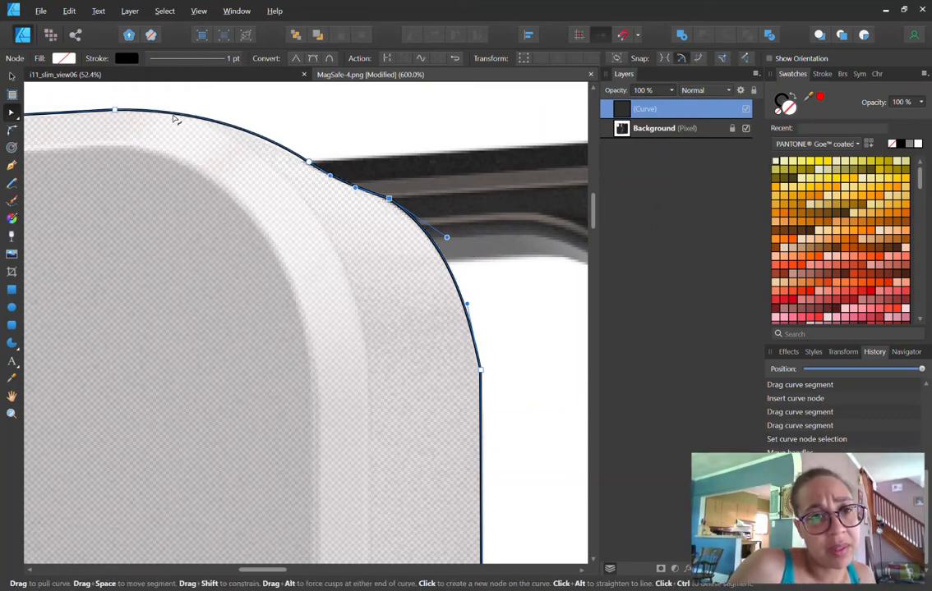
- Move the node at the lower end of the case's right side onto the case edge and down to the start of the lower-right corner
scroll(387, 311, down, 10)
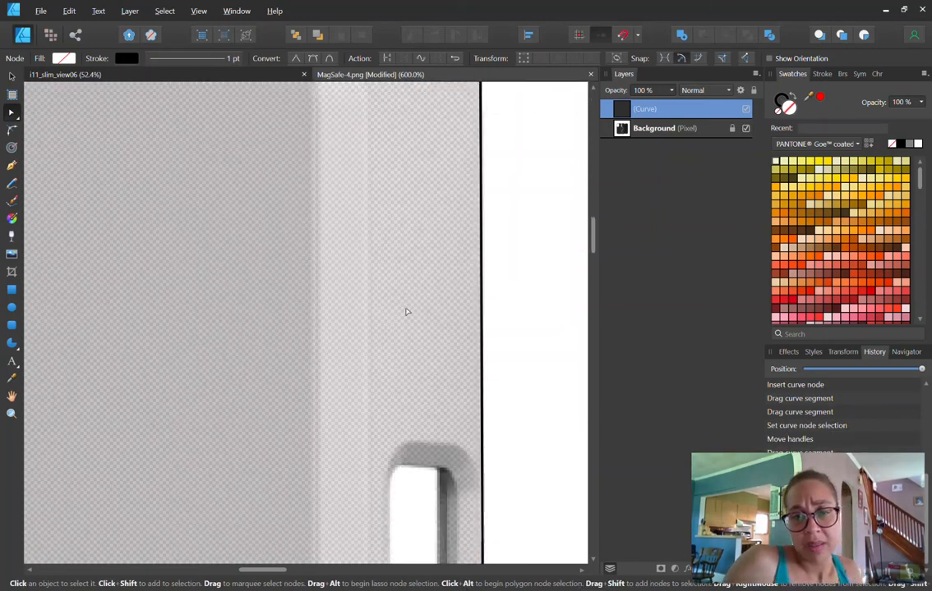
scroll(415, 313, down, 10)
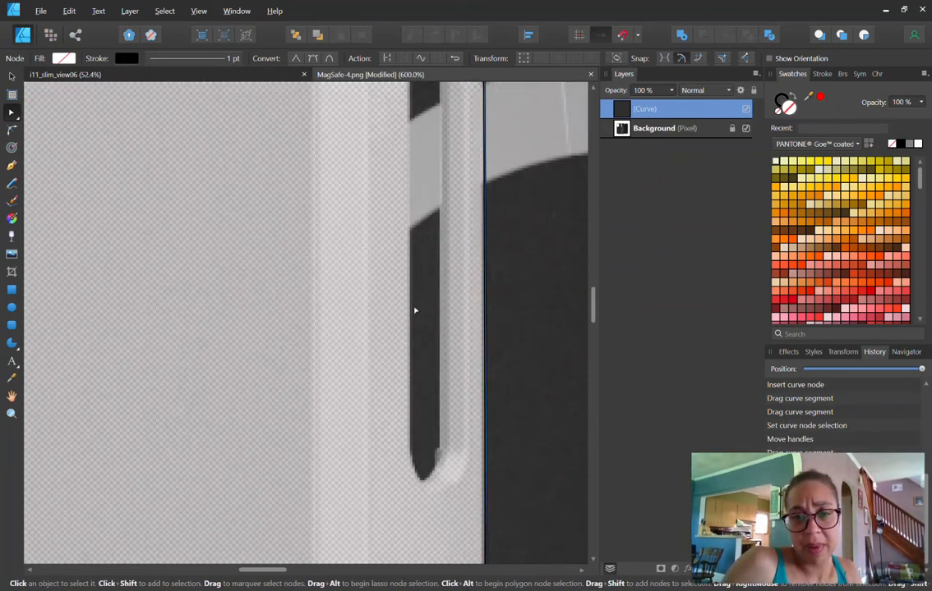
scroll(415, 313, down, 10)
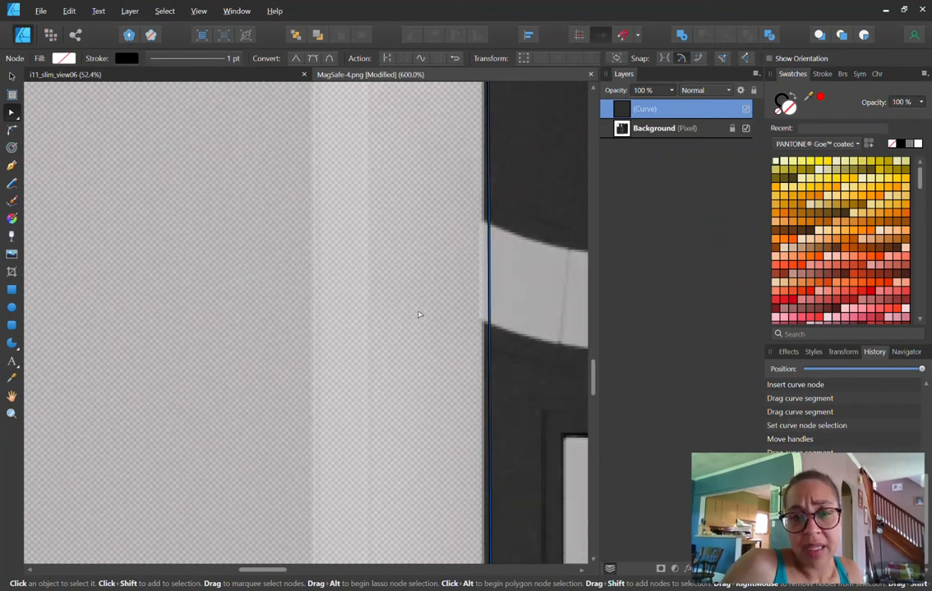
scroll(424, 314, down, 6)
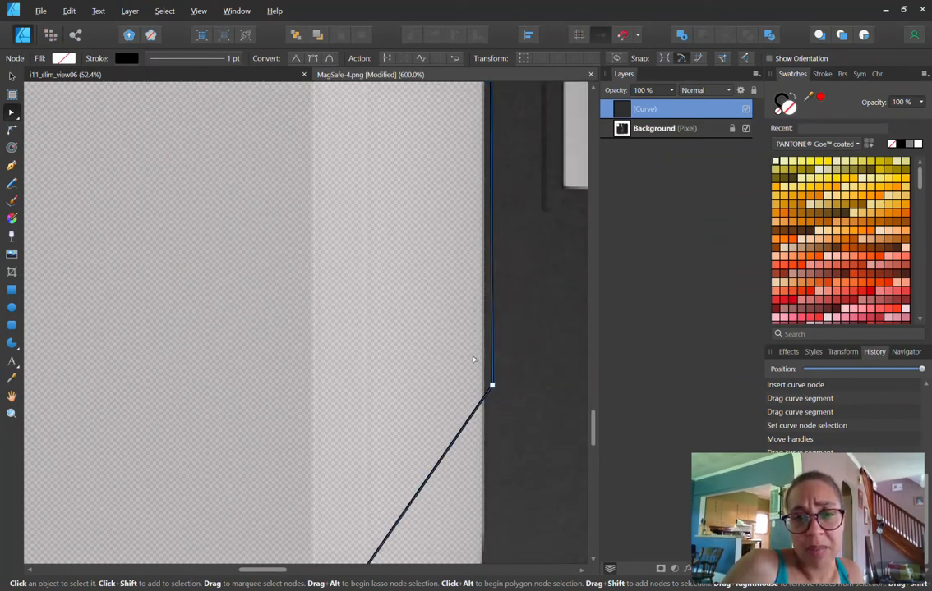
drag(492, 386, 484, 387)
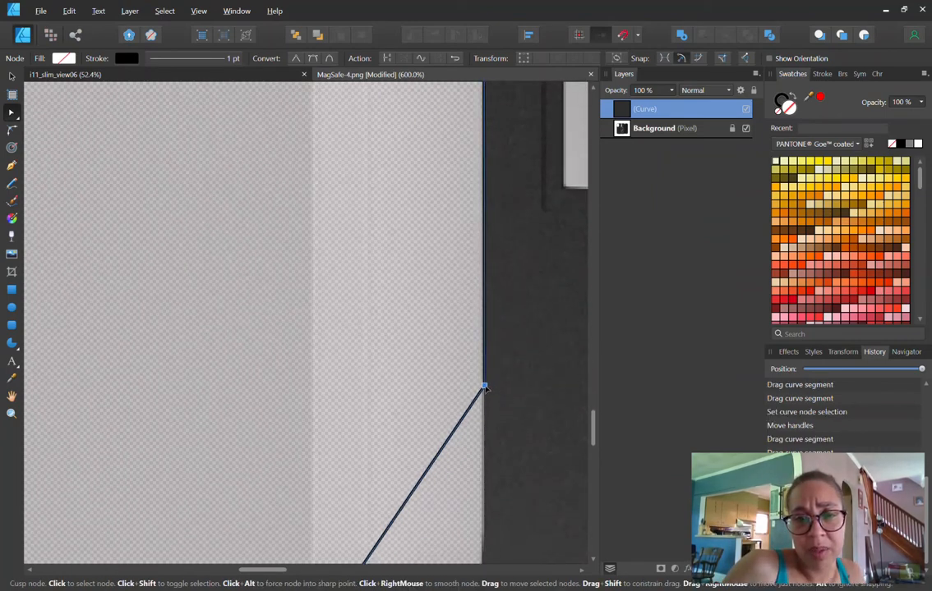
scroll(486, 389, down, 5)
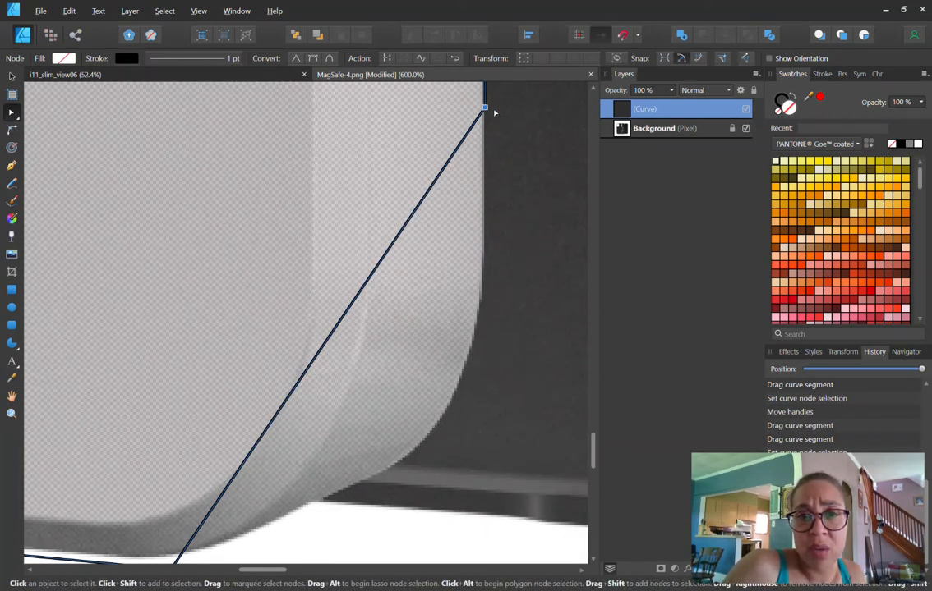
drag(485, 108, 484, 294)
- Bend the lower-right corner segment around the case, insert a node where the corner meets the step, and fit the curve above it
scroll(482, 292, down, 2)
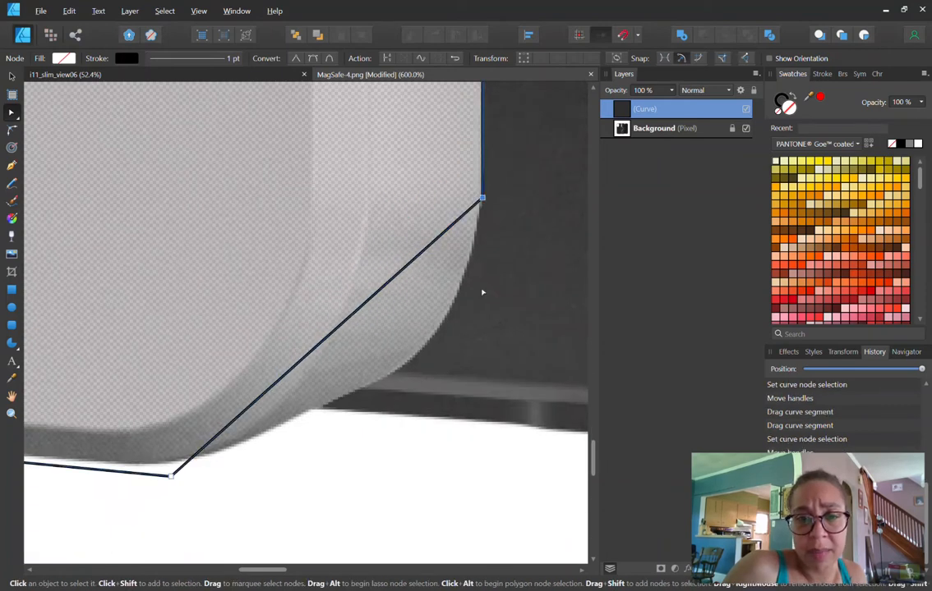
drag(385, 291, 433, 347)
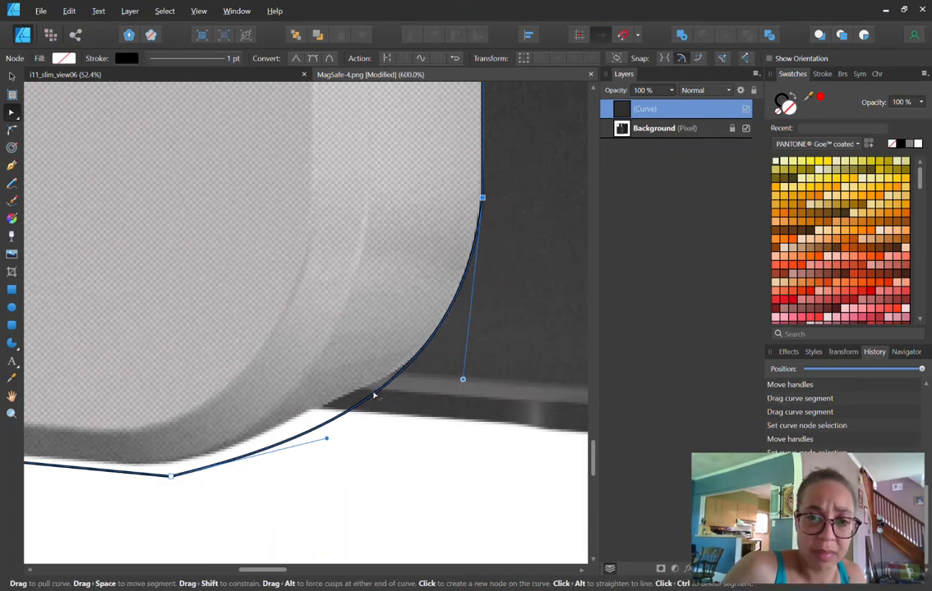
click(374, 395)
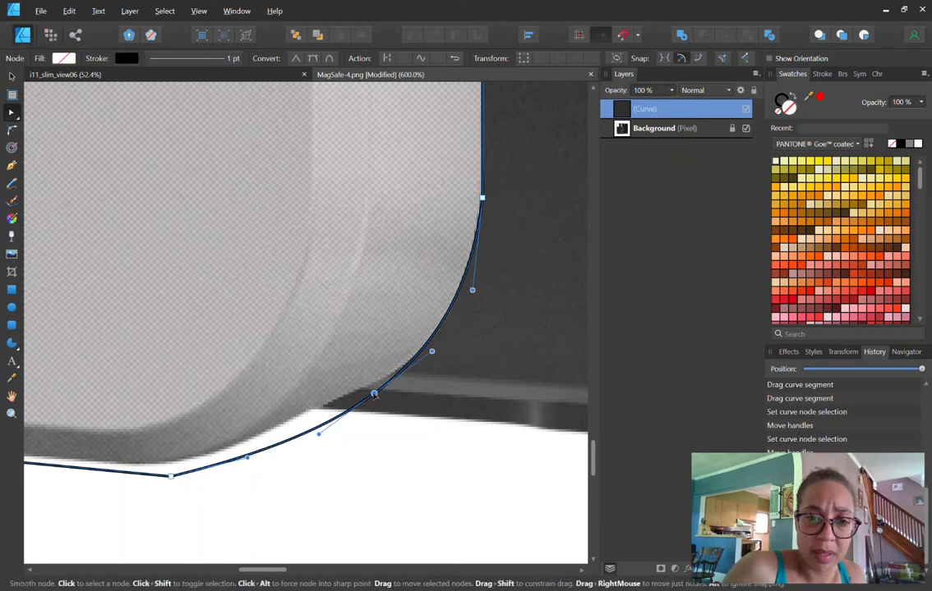
drag(374, 395, 370, 388)
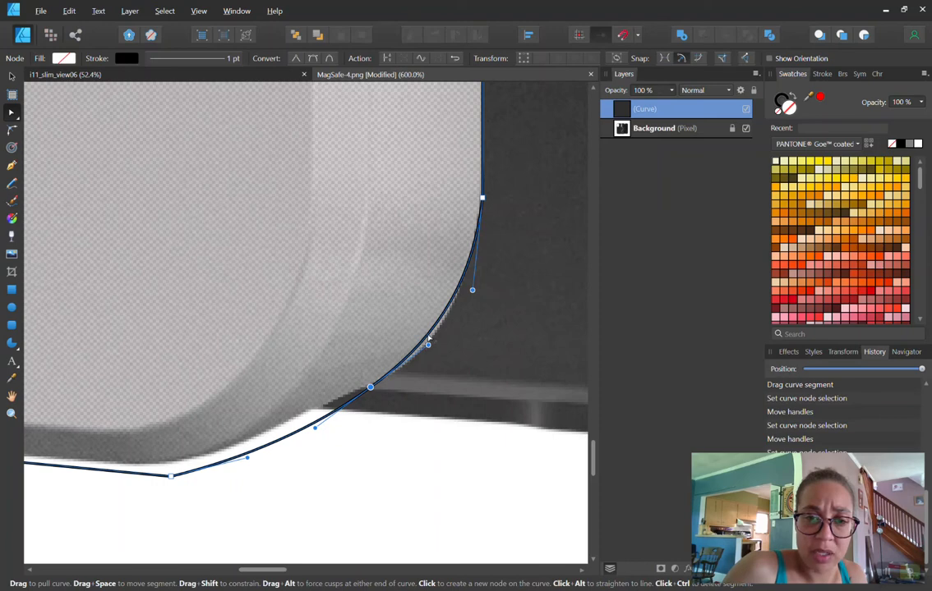
drag(428, 338, 420, 352)
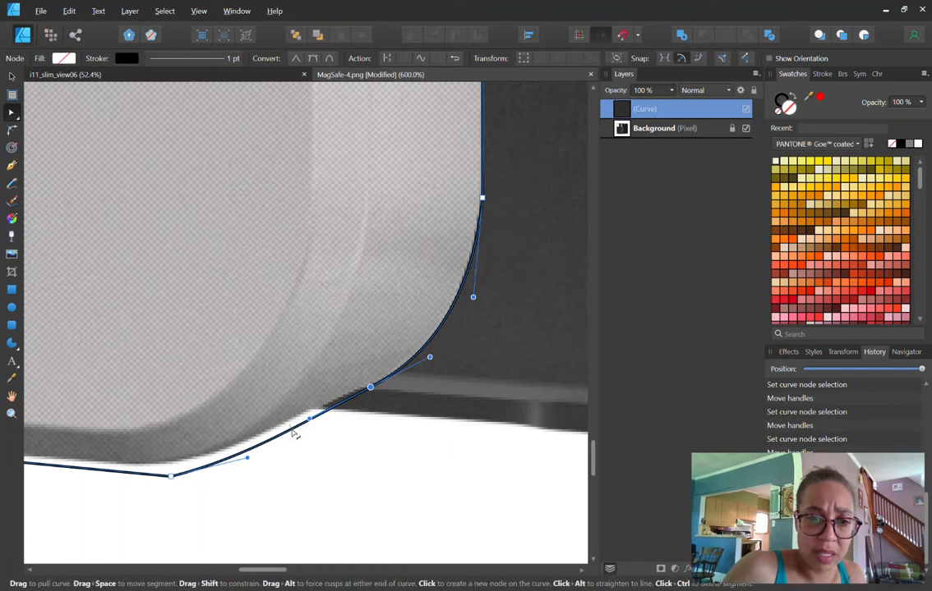
- Insert a second node on the lower-right corner and reshape the adjoining segments to follow the stepped case edge
drag(294, 434, 290, 429)
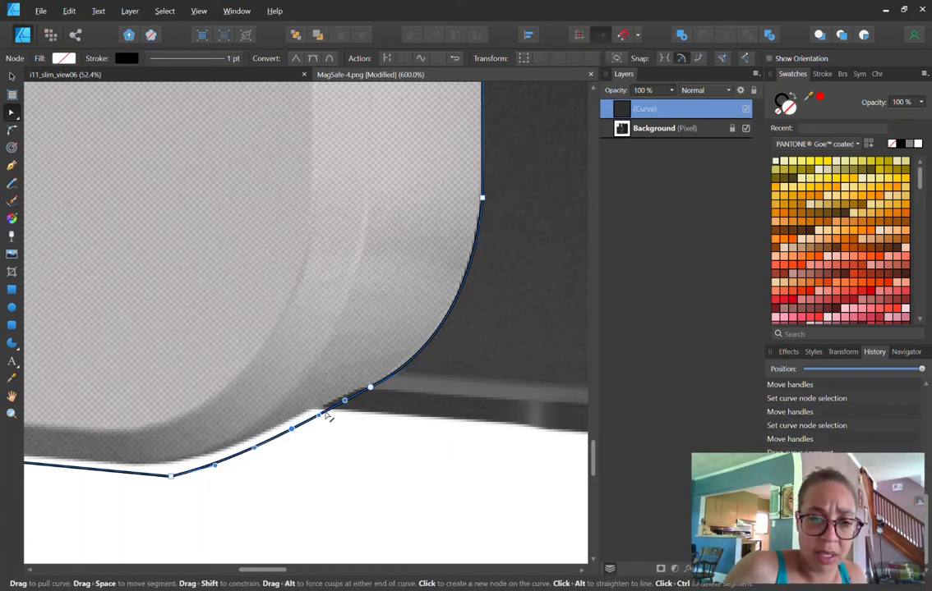
drag(327, 418, 325, 412)
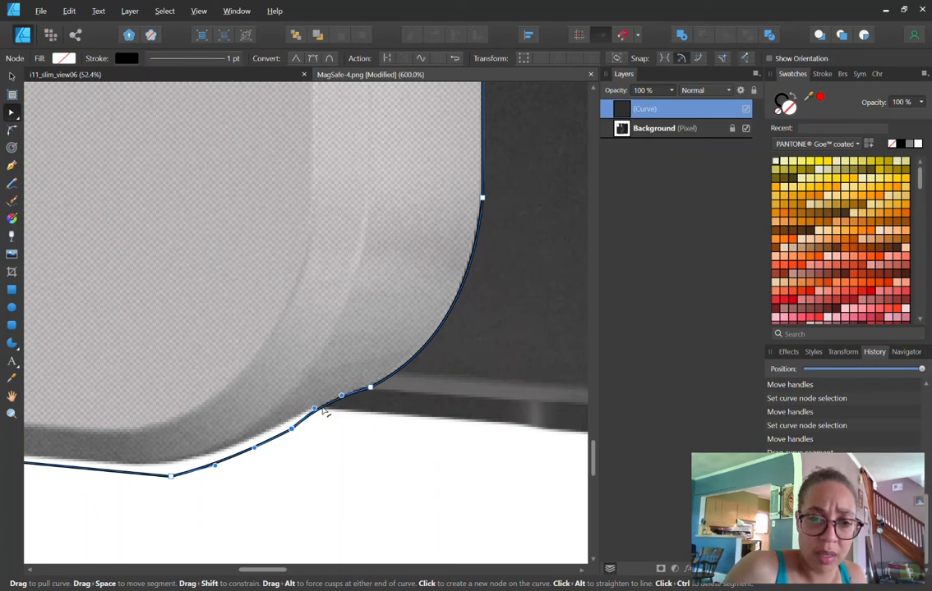
click(291, 430)
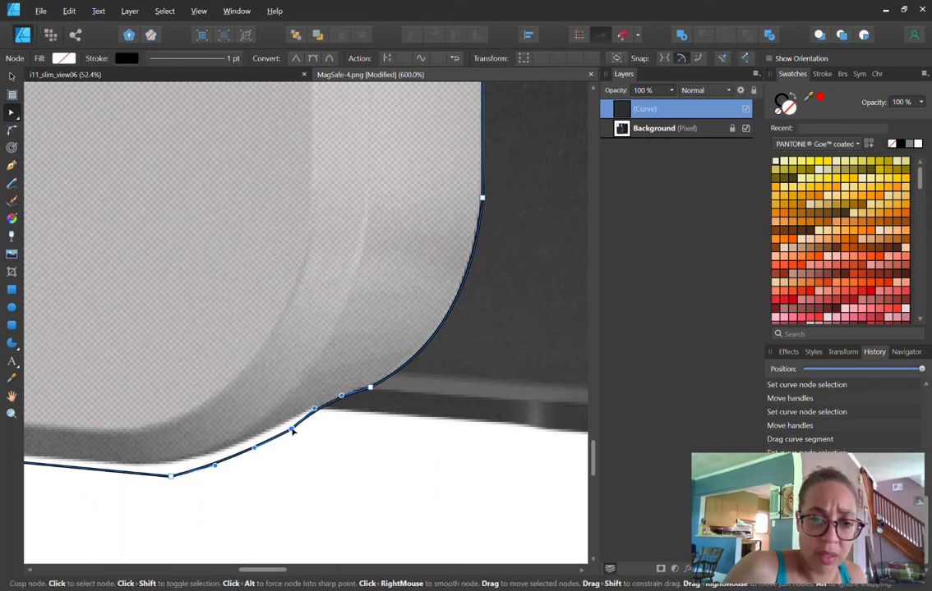
drag(293, 429, 330, 411)
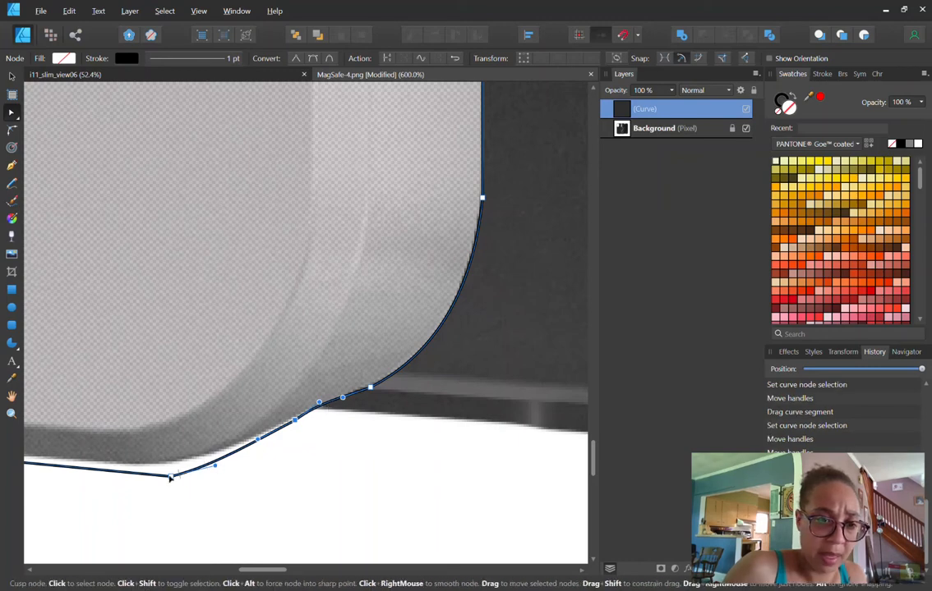
- Move the node at the right end of the bottom edge onto the case edge and refine the curve leading up to the step
mouse_move(171, 477)
mouse_down()
mouse_move(171, 463)
mouse_move(161, 468)
mouse_up()
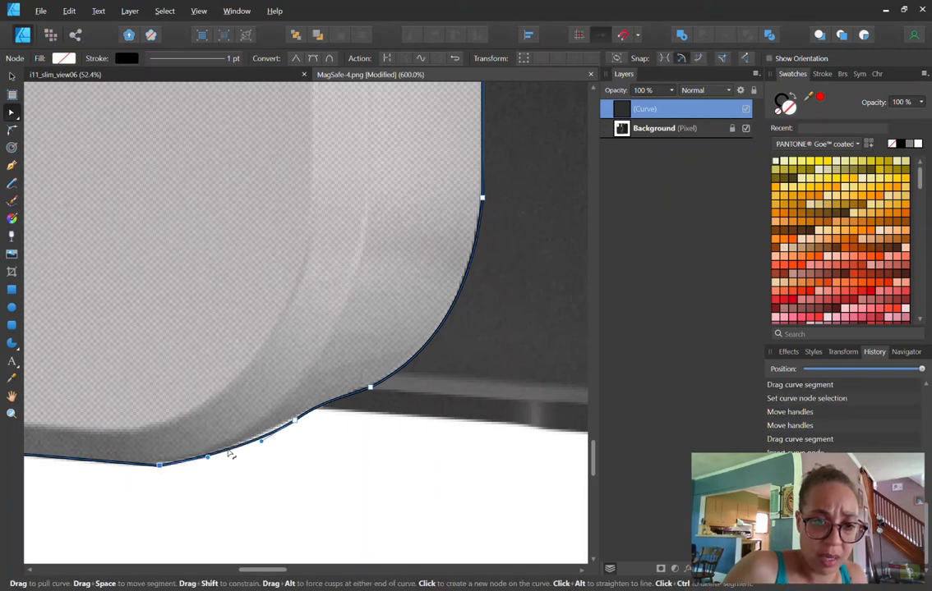
click(328, 401)
drag(324, 405, 254, 440)
drag(162, 464, 415, 438)
drag(472, 431, 473, 433)
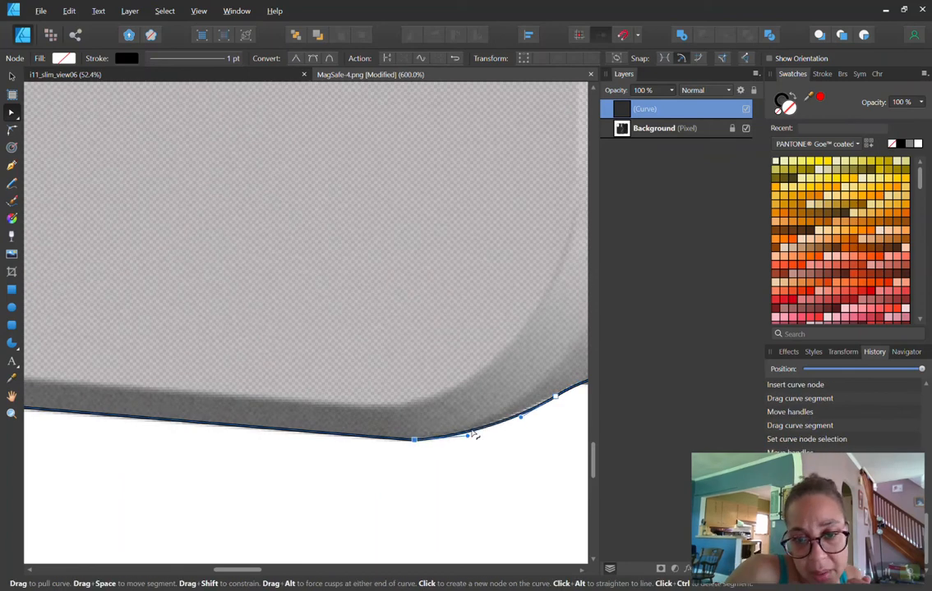
- Pull the lower-left corner segment into a curve and move the node at the left end of the bottom edge onto the case
drag(99, 476, 860, 473)
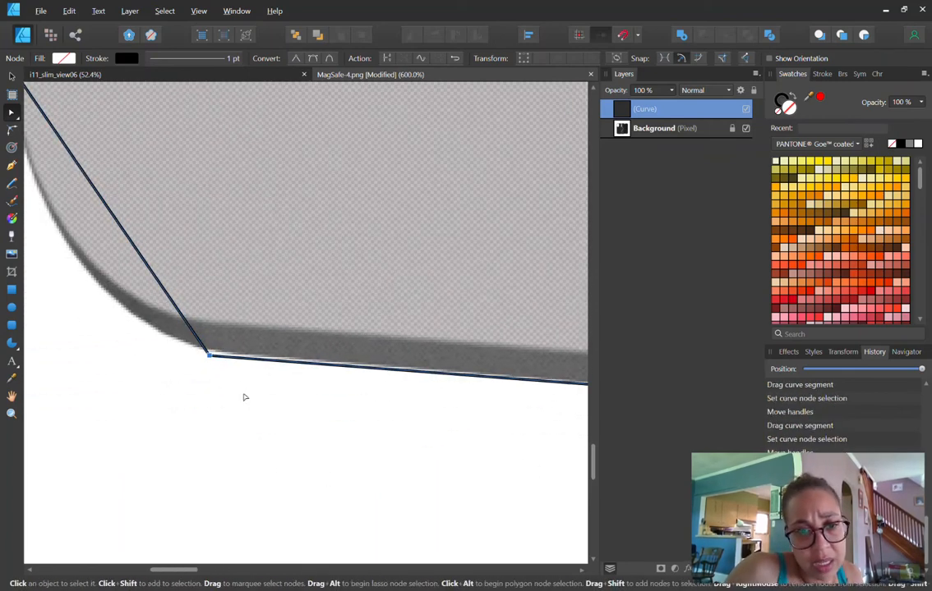
drag(124, 257, 96, 283)
drag(209, 355, 202, 351)
- Fine-tune the lower-left corner by nudging its end nodes and adjusting the upper node's curve handle to the case edge
drag(148, 247, 421, 518)
drag(278, 323, 276, 321)
drag(305, 462, 300, 462)
scroll(301, 462, down, 3)
drag(472, 454, 478, 457)
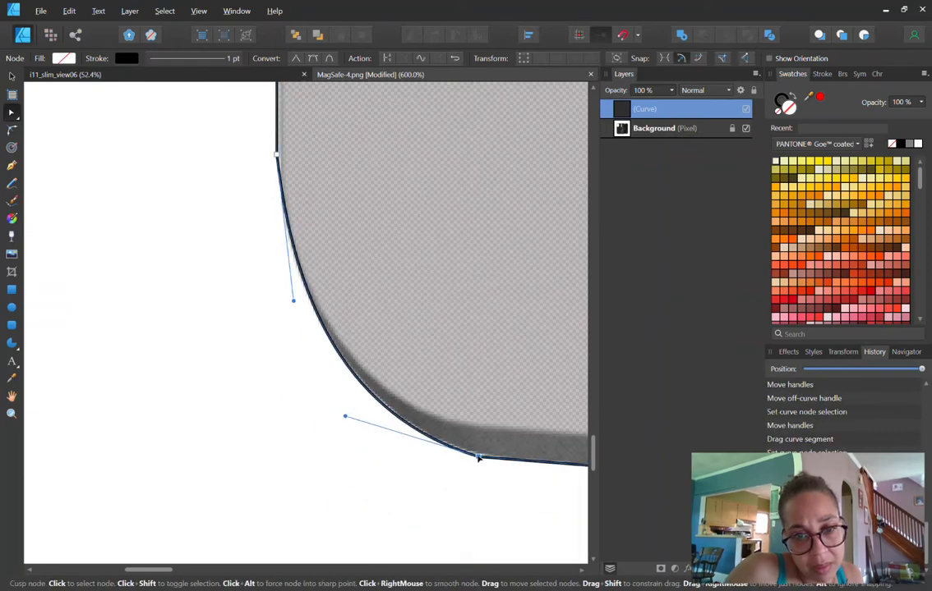
drag(293, 300, 288, 299)
- Curve the upper-left corner segment around the case and adjust the handle at the top edge's left node to match the outline
scroll(401, 329, up, 10)
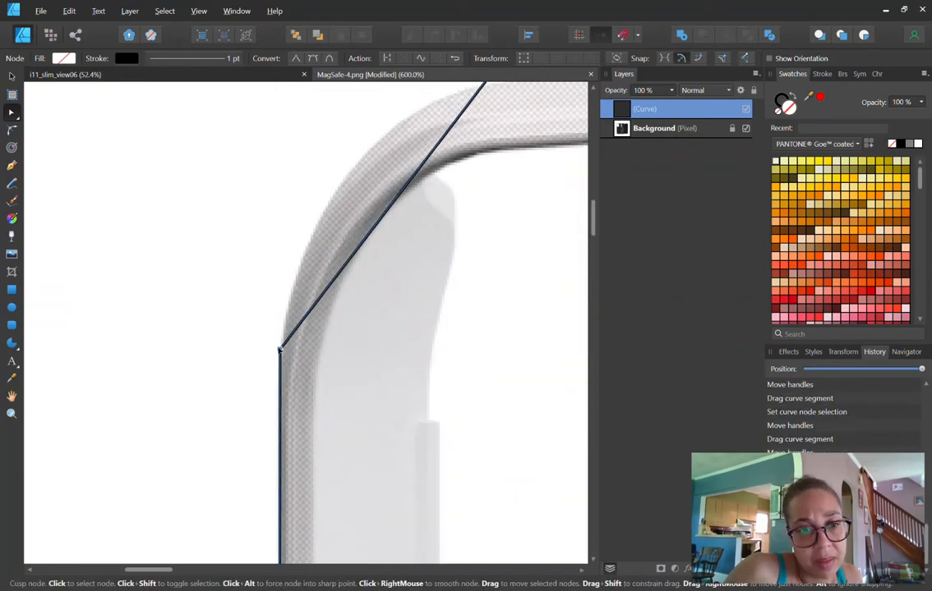
scroll(322, 223, up, 5)
click(327, 312)
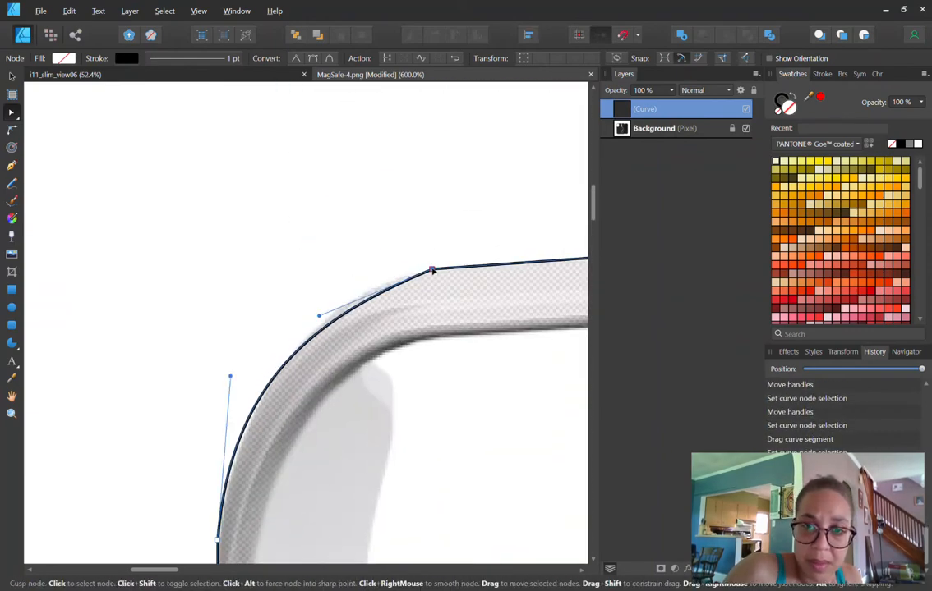
drag(326, 285, 337, 280)
scroll(460, 222, down, 2)
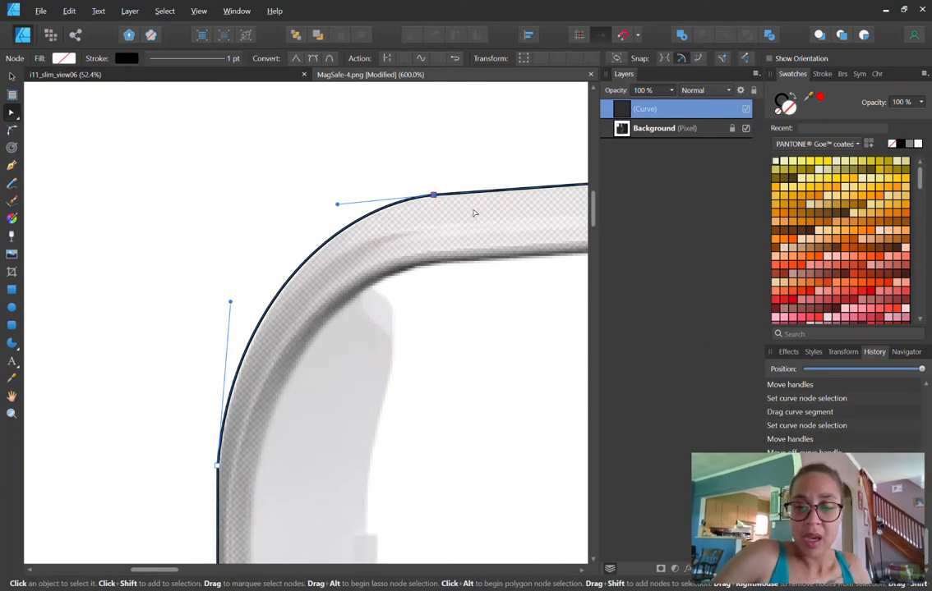
key(ctrl+0)
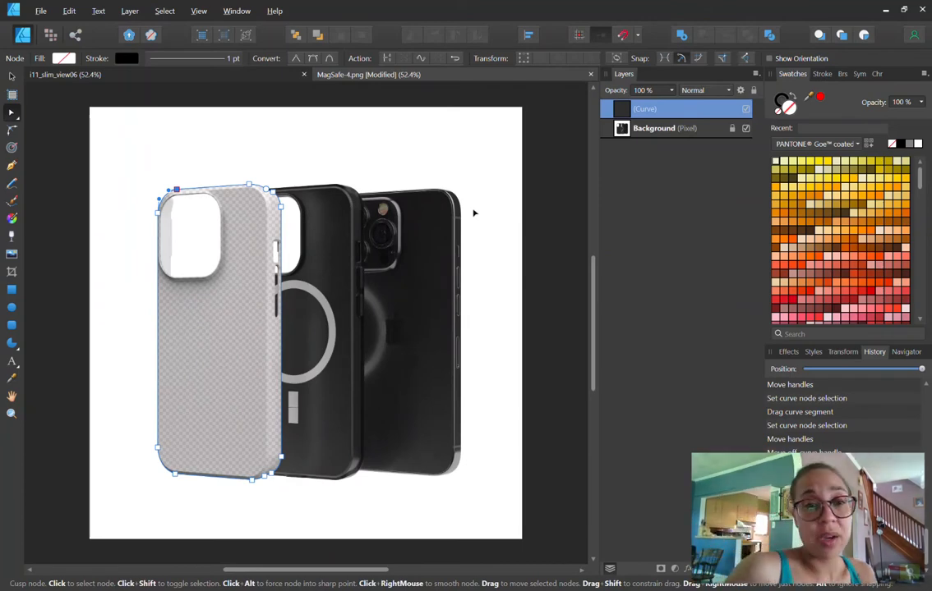
- Deselect the finished case outline and trace the front case's camera cutout with straight Pen segments
click(11, 76)
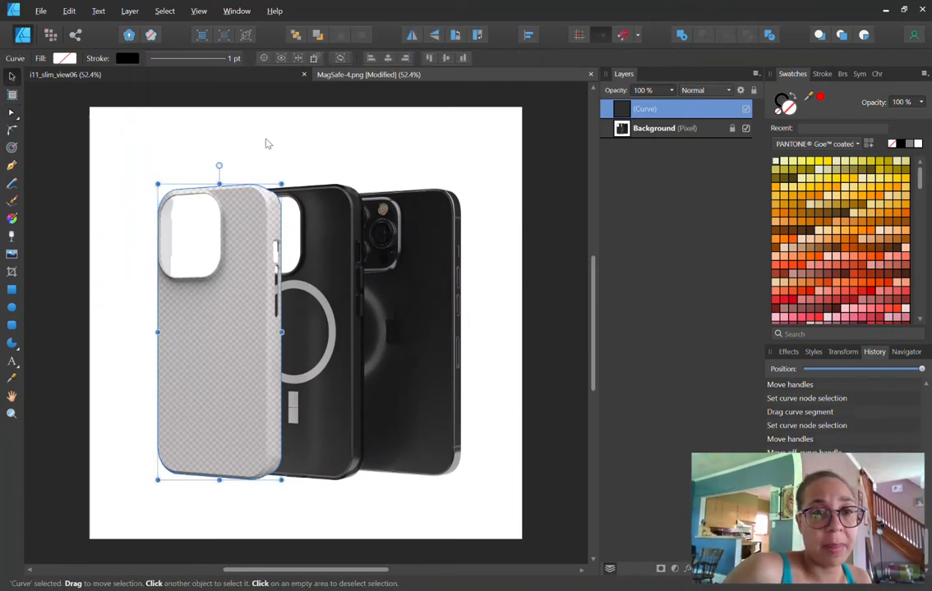
click(314, 149)
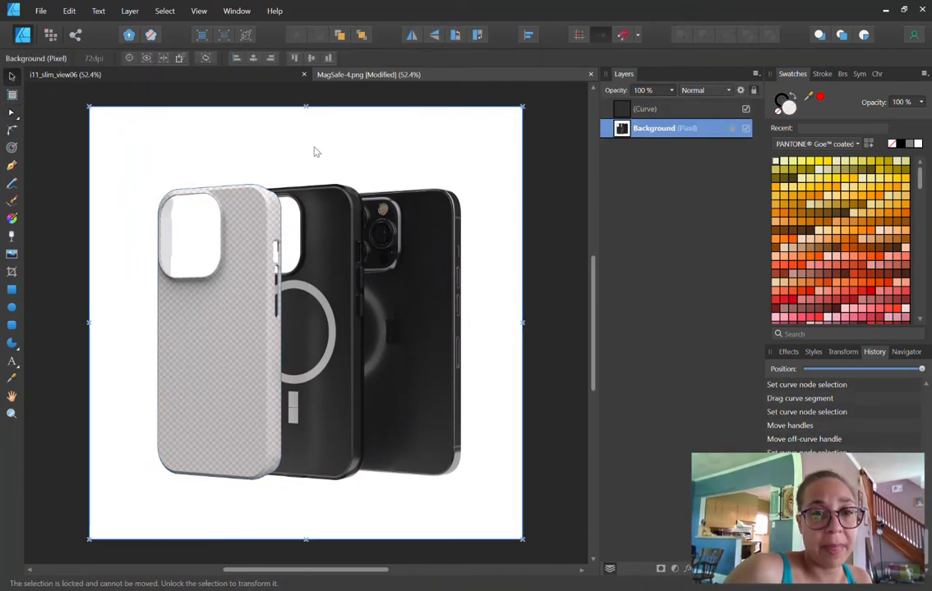
click(213, 190)
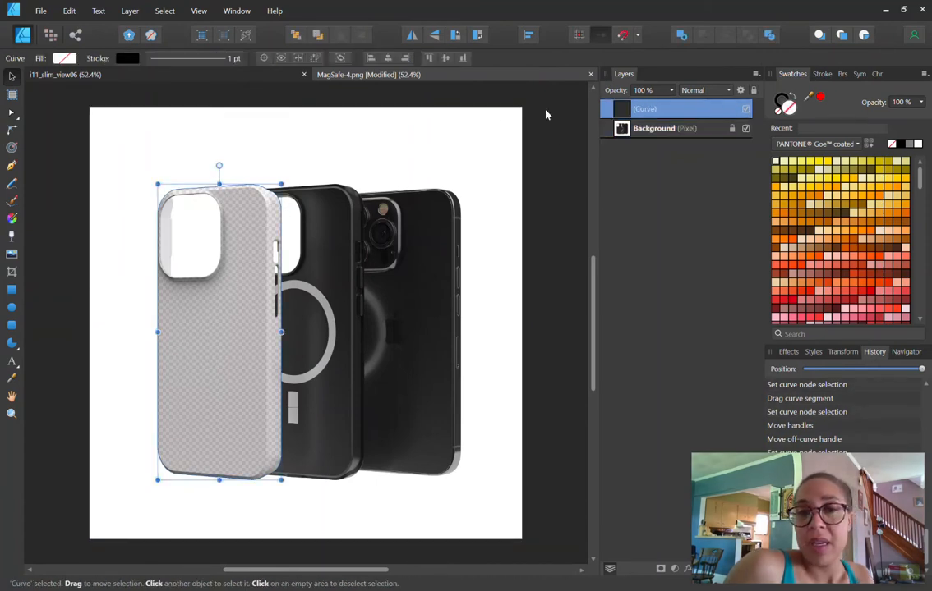
click(183, 145)
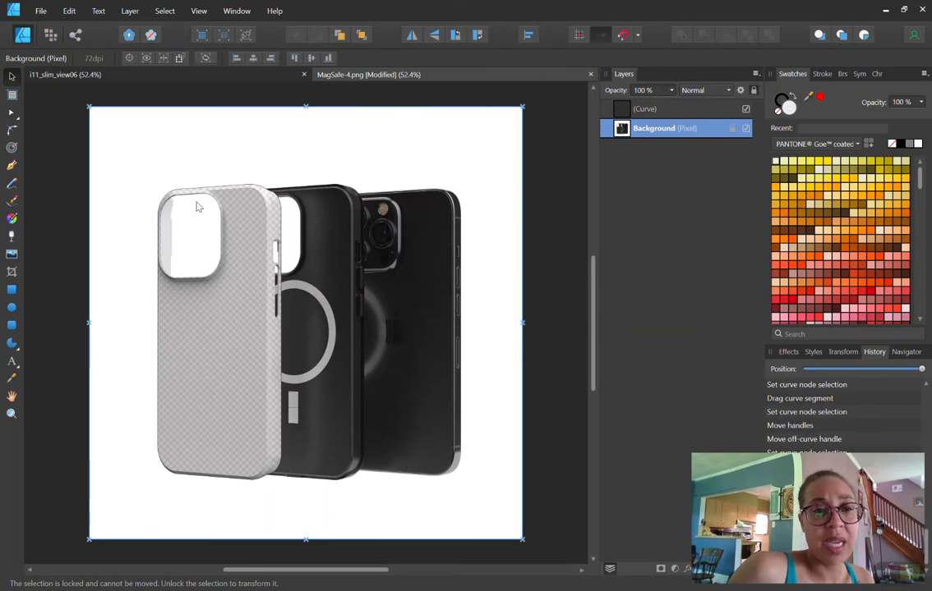
click(12, 165)
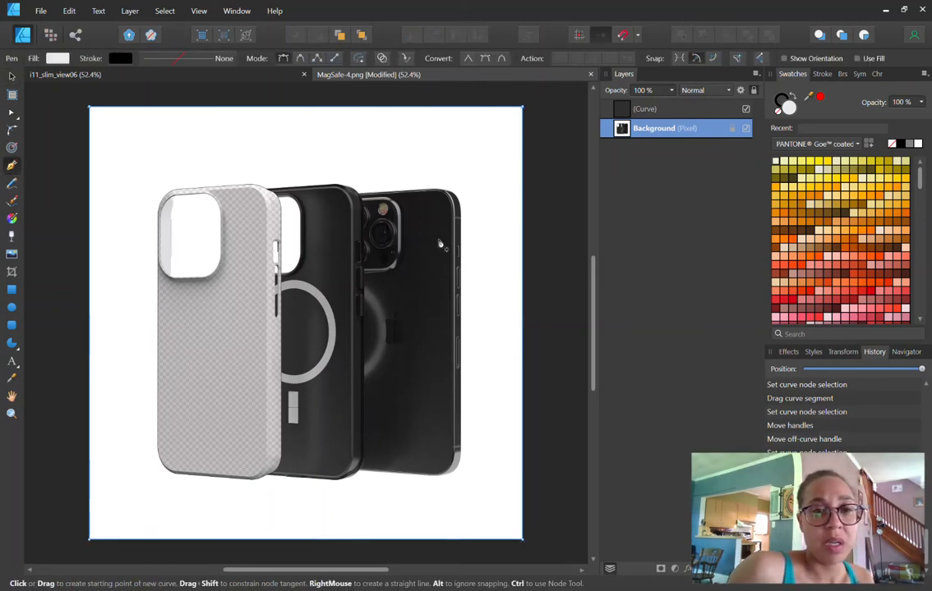
click(170, 202)
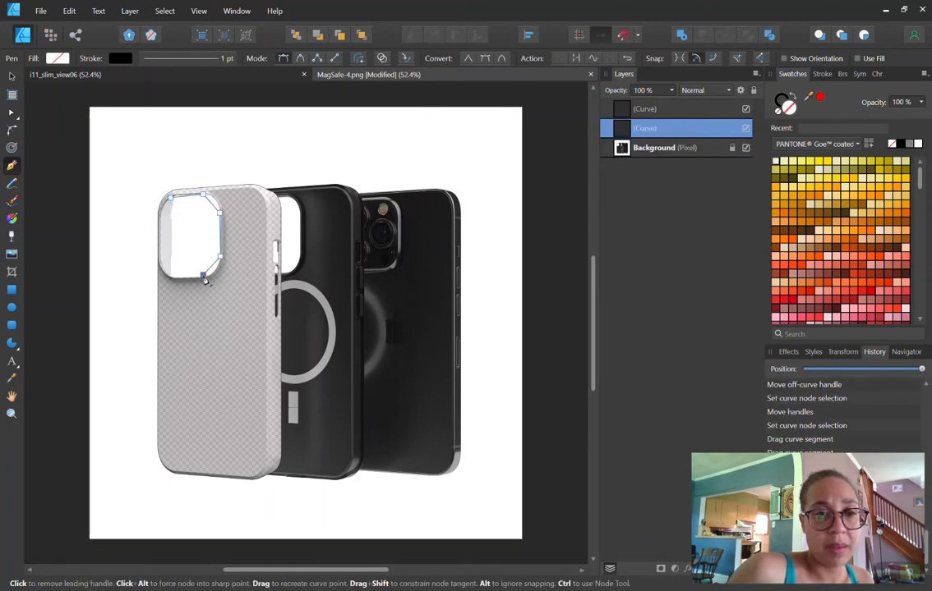
- Move the camera cutout's upper-right corner nodes onto its edge and bend the segment between them into a rounded corner
key(ctrl+equal)
key(ctrl+equal)
key(ctrl+equal)
drag(189, 204, 385, 347)
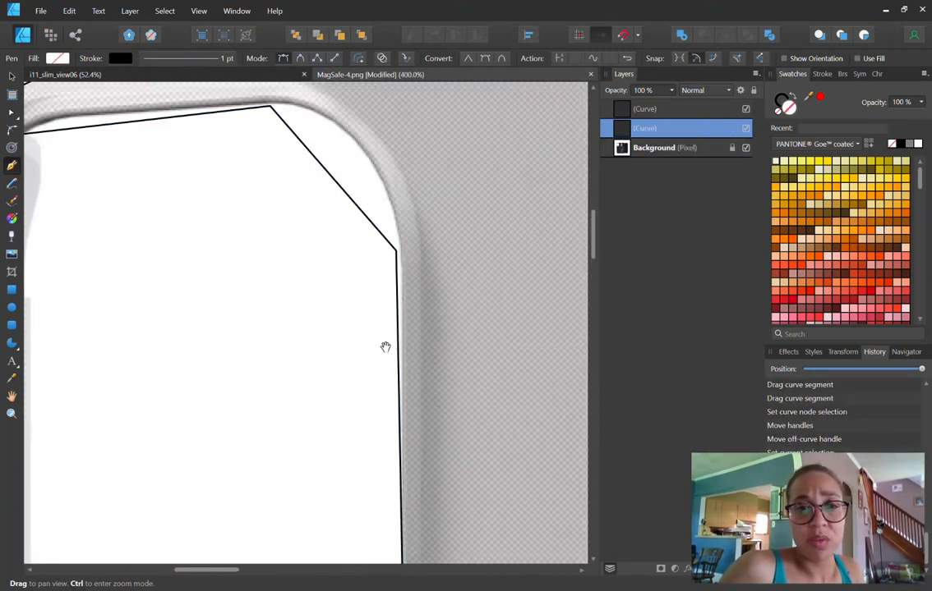
click(395, 251)
click(12, 113)
drag(329, 176, 355, 154)
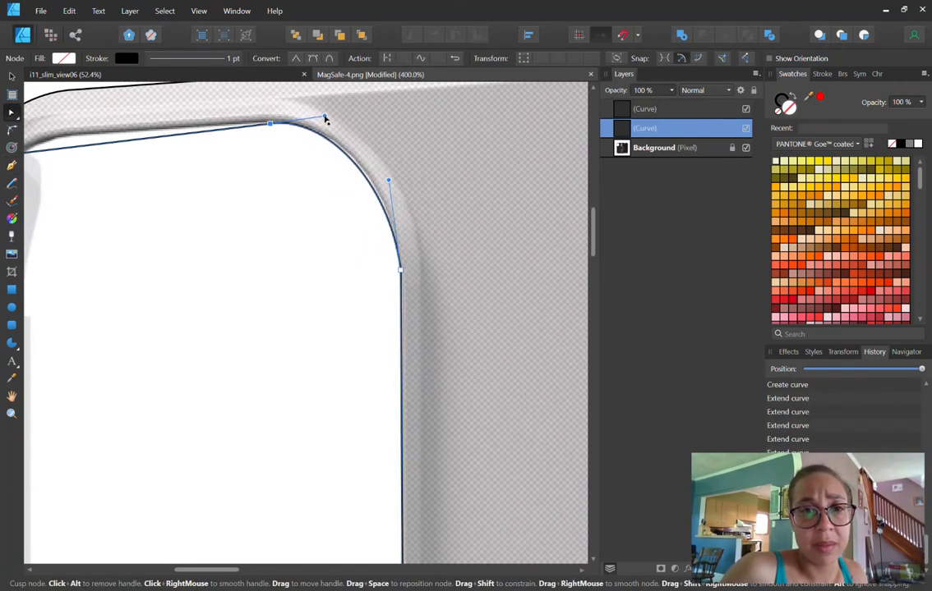
- Bend the camera cutout's upper-left corner segment into a curve following the cutout edge
scroll(312, 201, left, 5)
scroll(312, 201, up, 2)
drag(316, 235, 285, 235)
- Nudge the lower and upper nodes of the camera cutout's left side onto the inner edge of the cutout
scroll(232, 210, down, 8)
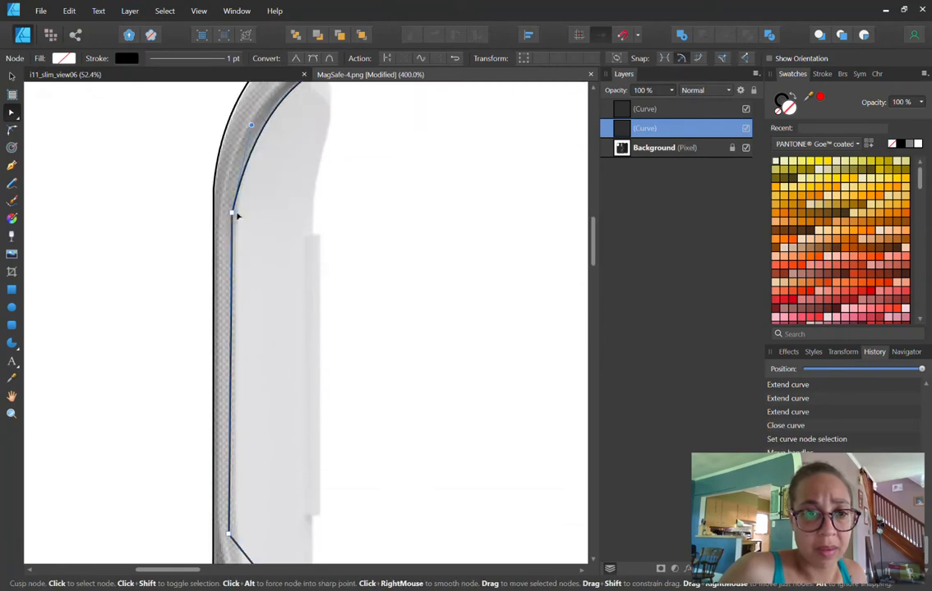
drag(238, 368, 235, 369)
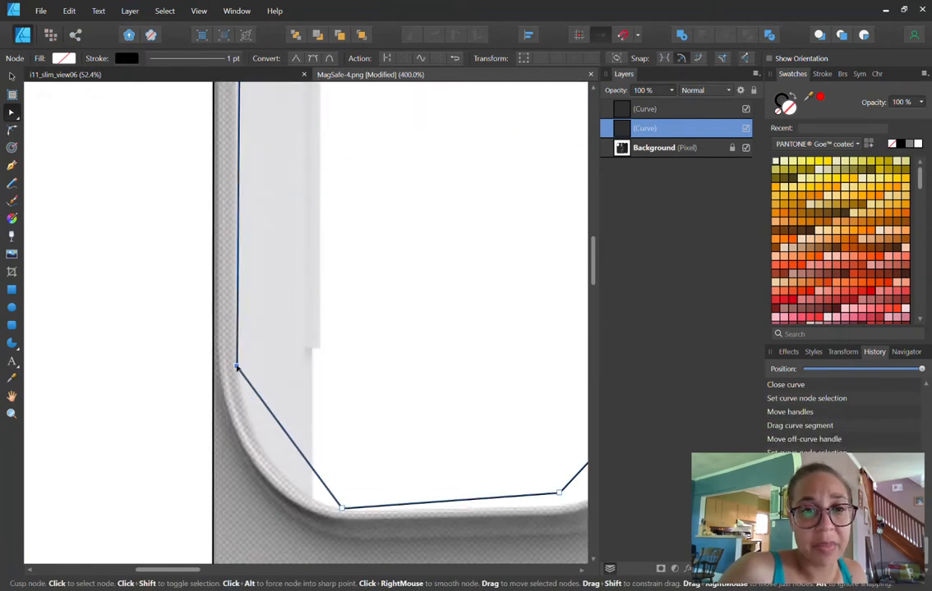
scroll(286, 357, up, 4)
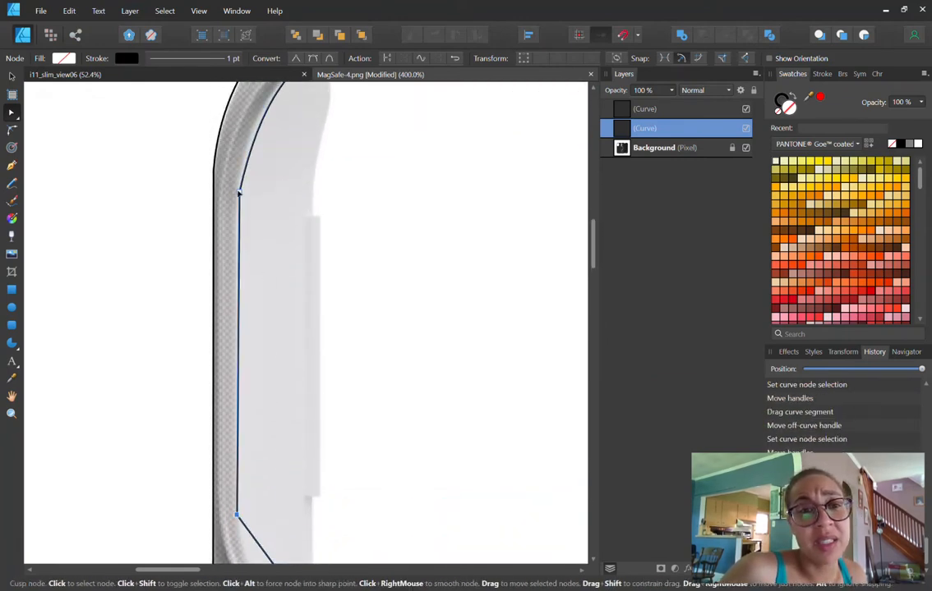
click(238, 193)
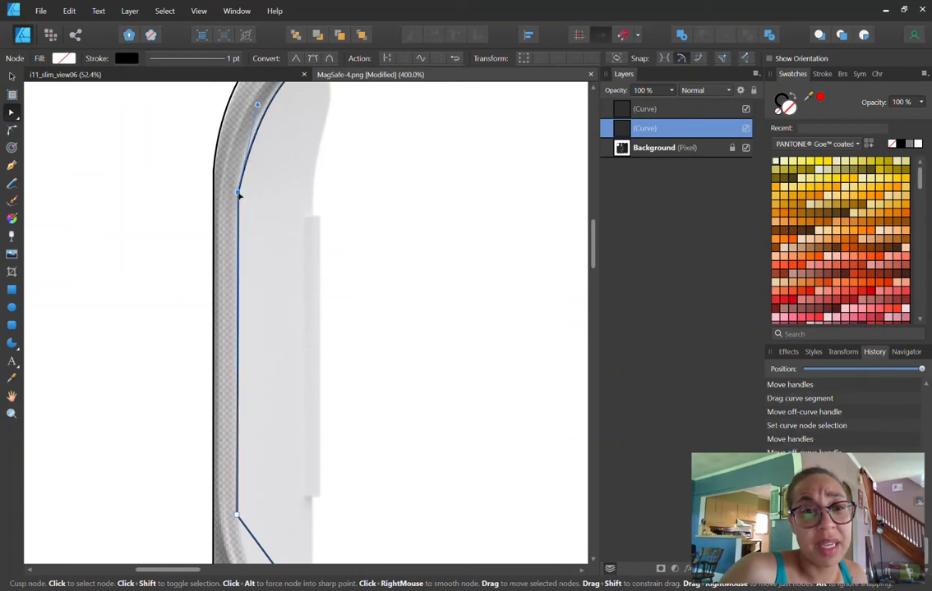
- Adjust the curve handles of the camera cutout's upper-left corner so the curve follows the cutout edge
click(290, 236)
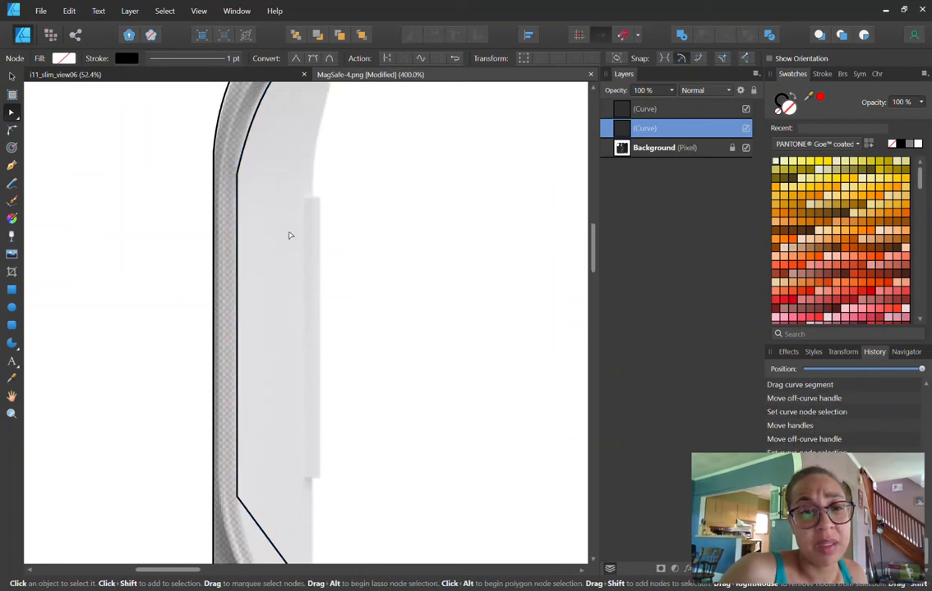
scroll(292, 237, up, 3)
click(257, 237)
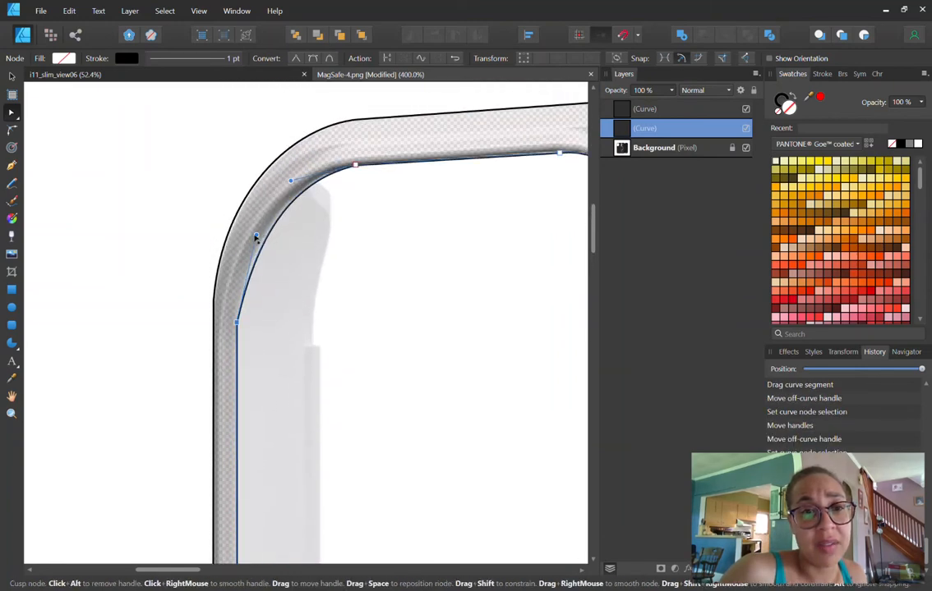
drag(257, 236, 247, 248)
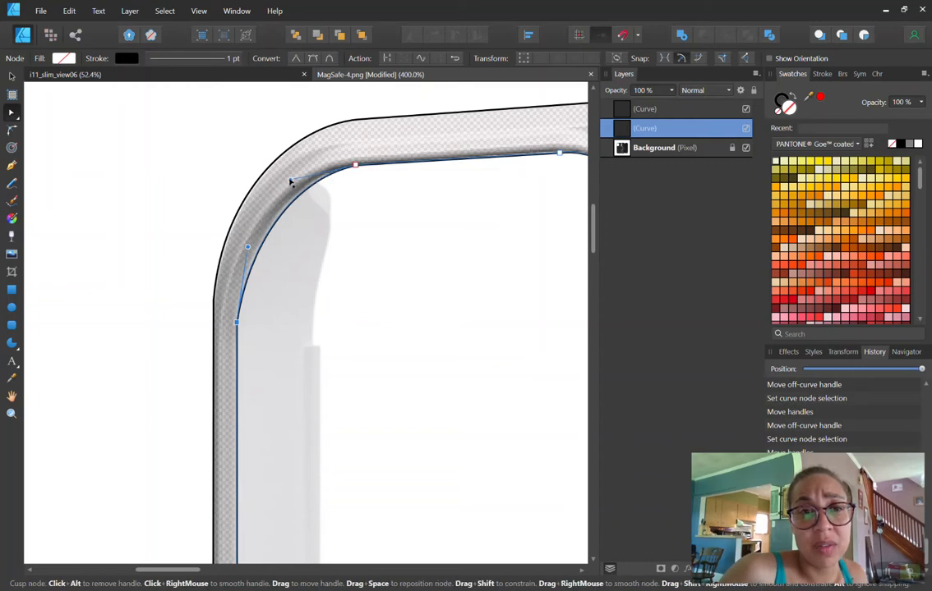
click(290, 181)
- Bend the camera cutout's lower-left corner segment into a curve and move both bottom nodes onto the lower edge
scroll(310, 207, down, 10)
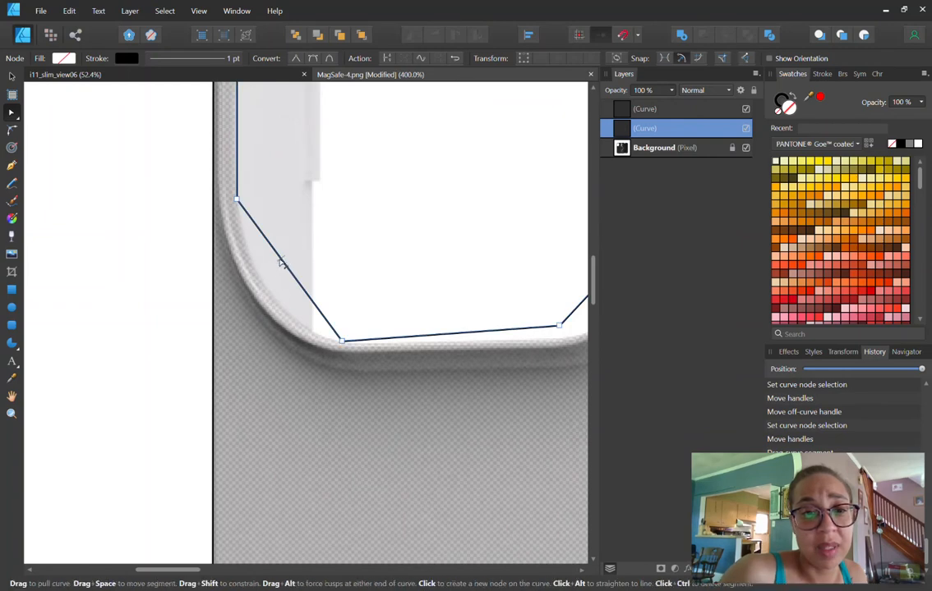
drag(280, 263, 265, 289)
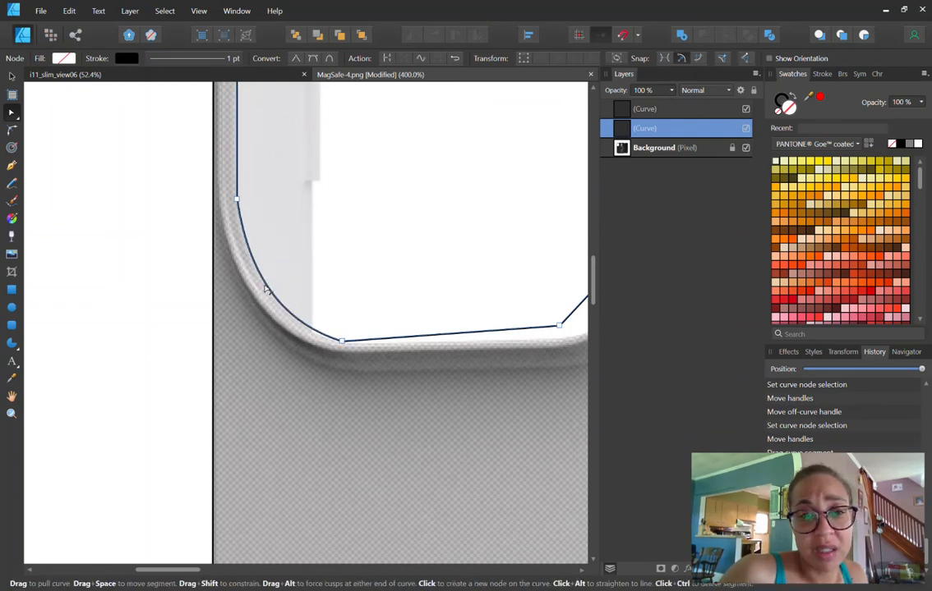
scroll(447, 271, down, 2)
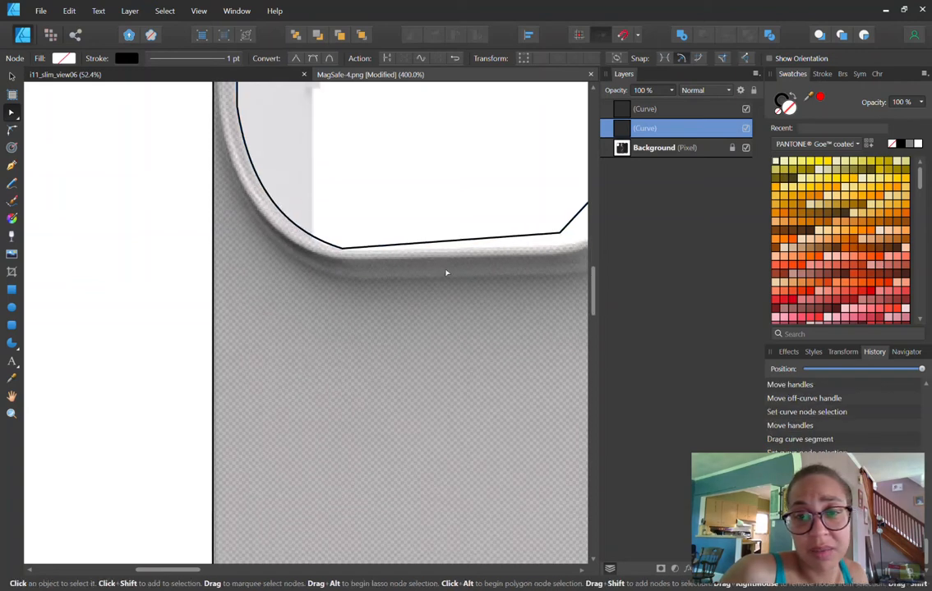
key(space)
drag(485, 298, 315, 311)
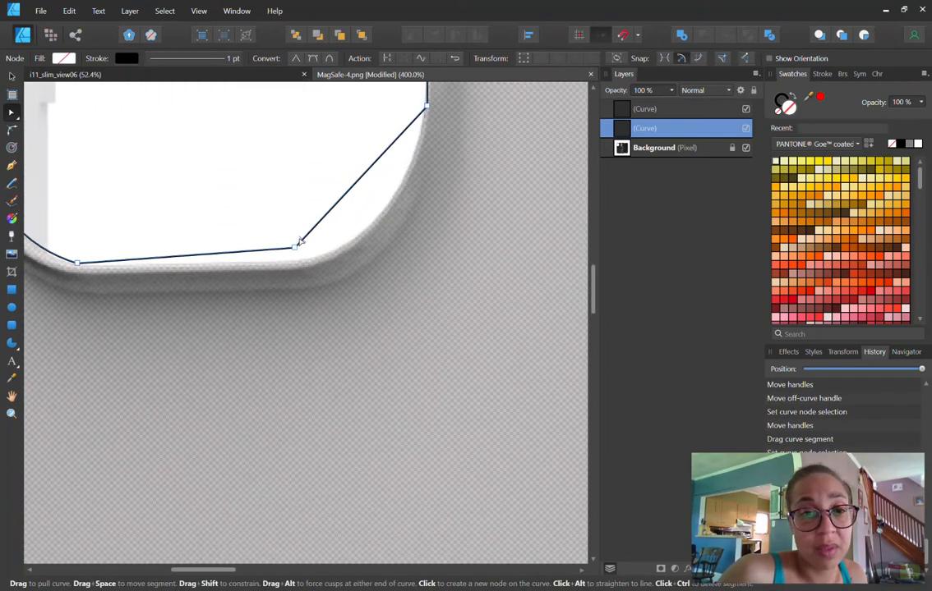
drag(301, 259, 301, 262)
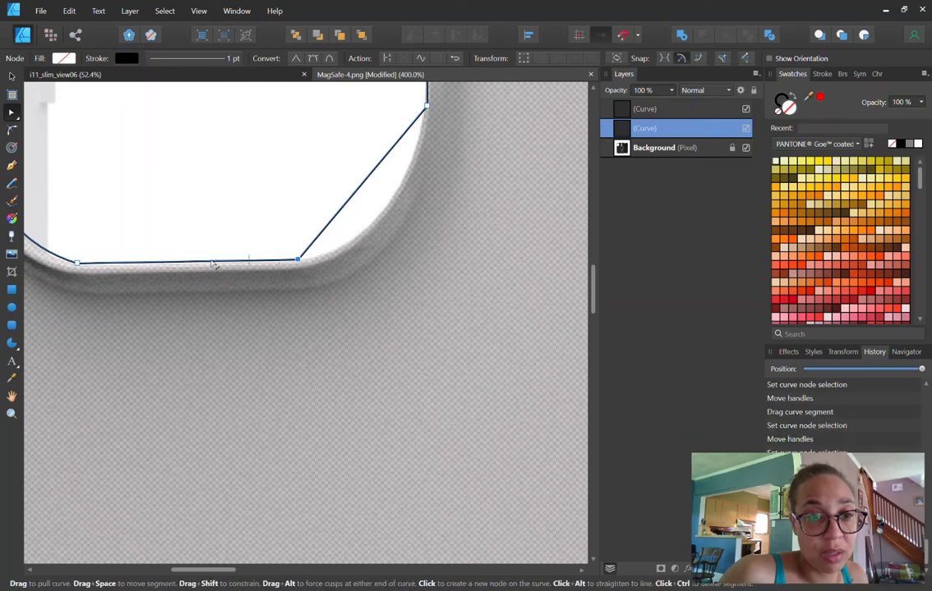
click(77, 265)
drag(77, 264, 81, 264)
click(355, 260)
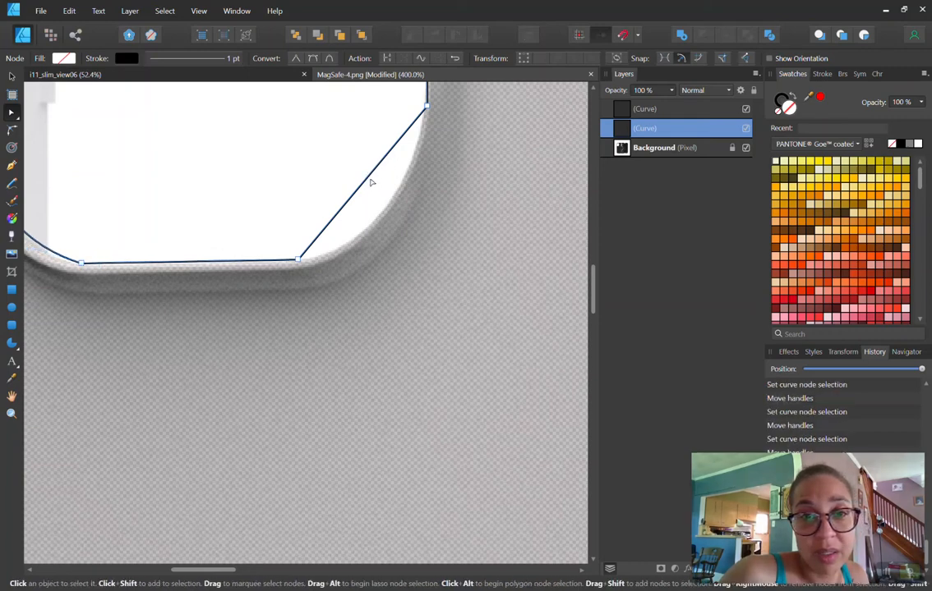
- Bend the camera cutout's lower-right corner segment into a curve and fine-tune its node and handles to the edge
drag(372, 182, 387, 208)
drag(305, 260, 307, 260)
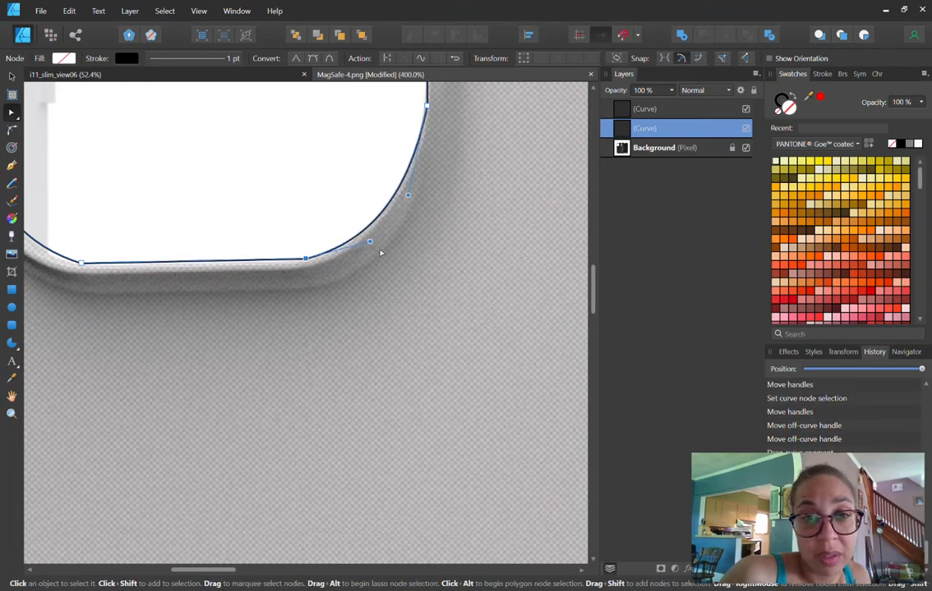
drag(368, 242, 367, 239)
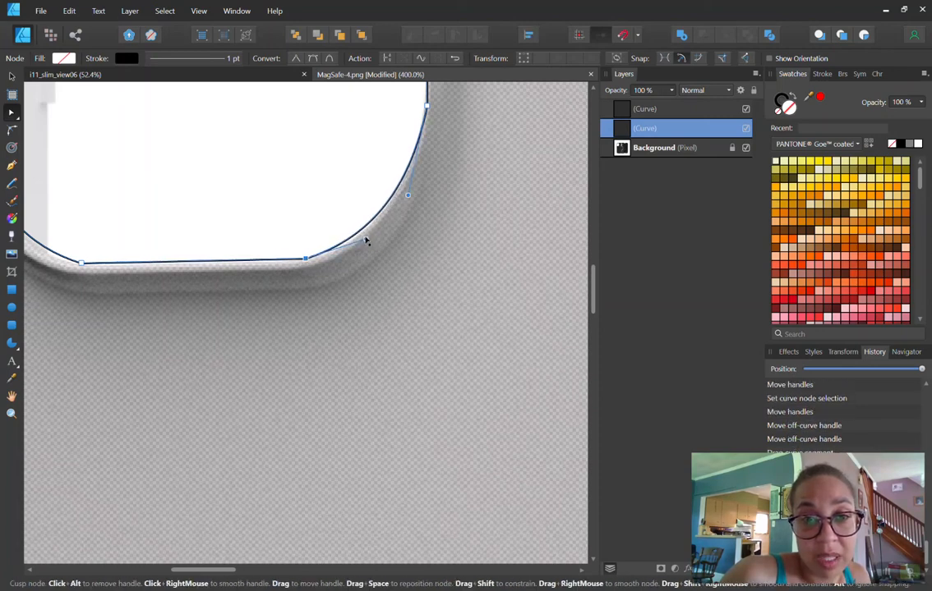
click(407, 192)
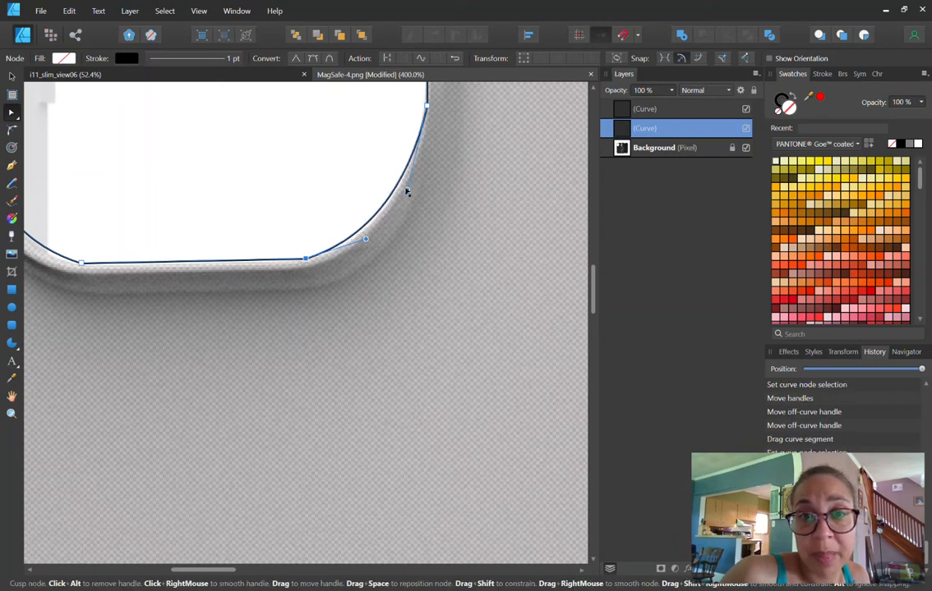
drag(407, 191, 410, 190)
- Shift the camera cutout's lower-left bottom node slightly outward and adjust its handle to smooth the corner
scroll(435, 172, up, 3)
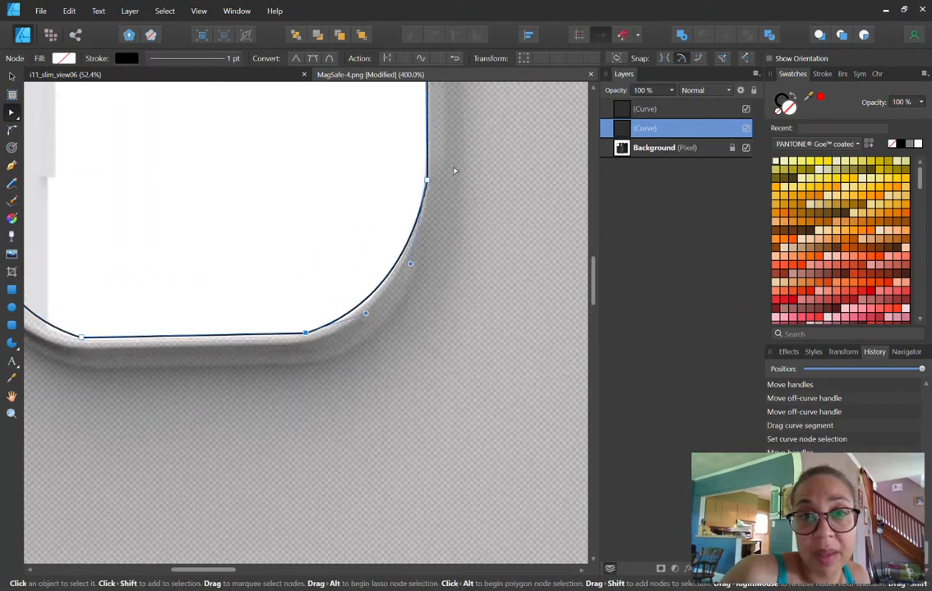
scroll(395, 297, down, 1)
scroll(328, 329, left, 4)
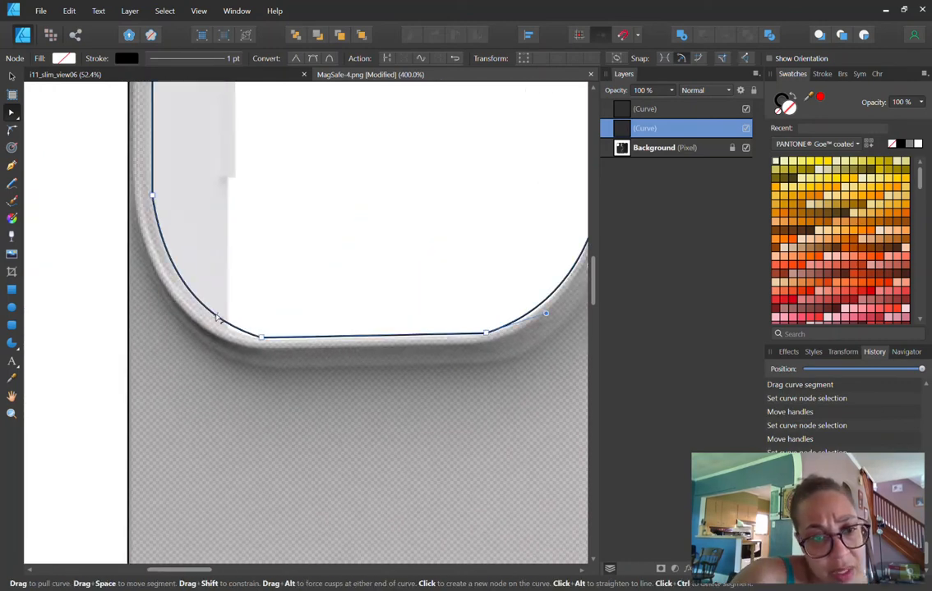
drag(261, 339, 258, 338)
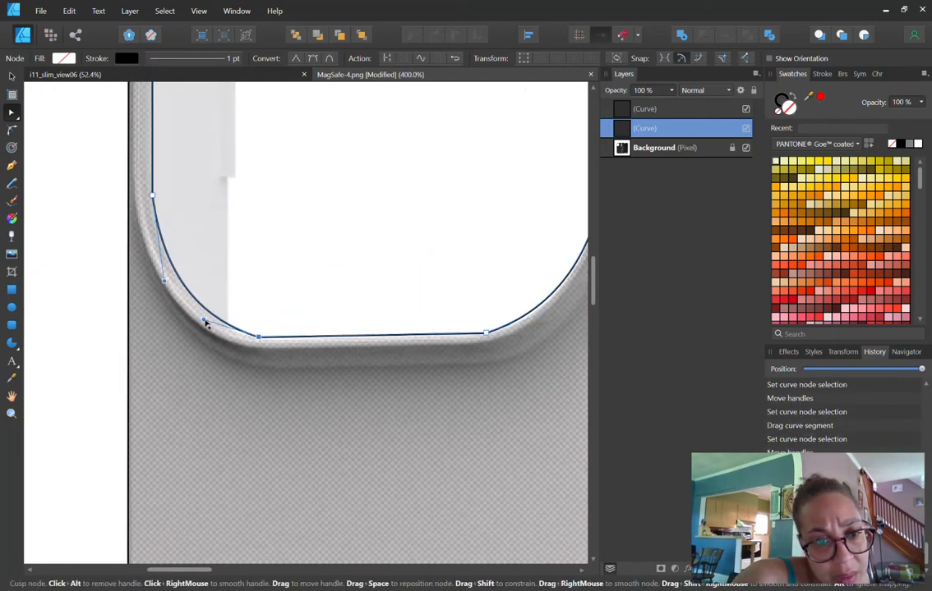
drag(200, 324, 220, 334)
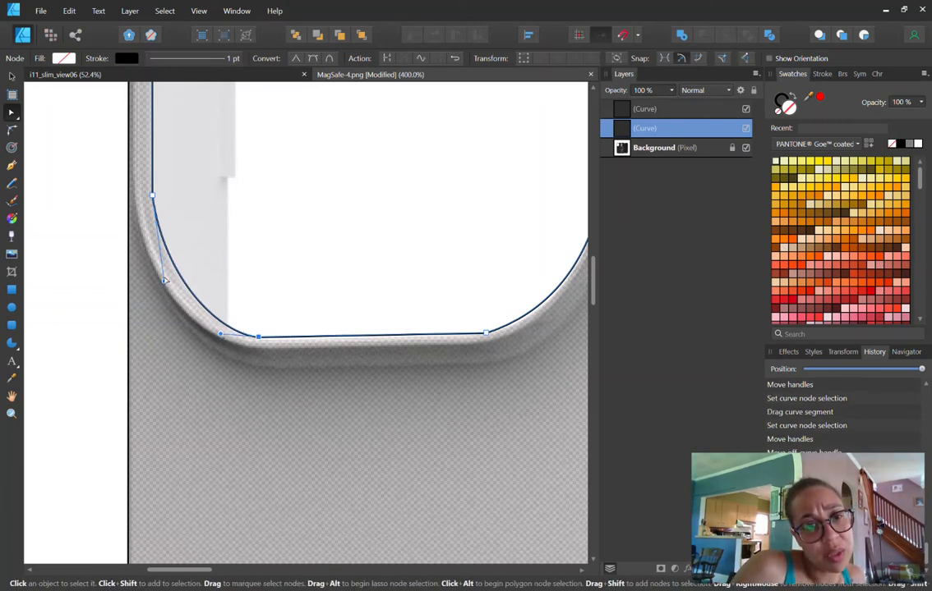
- Reposition the camera cutout's upper-right side node and adjust both corner handles to match the rounded edge
scroll(220, 211, up, 3)
scroll(220, 210, up, 10)
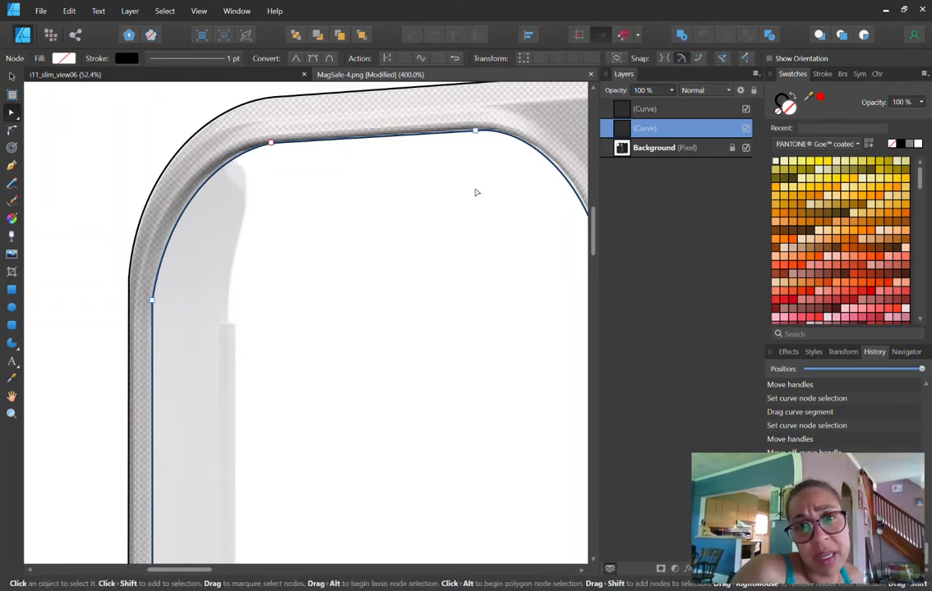
drag(532, 254, 383, 222)
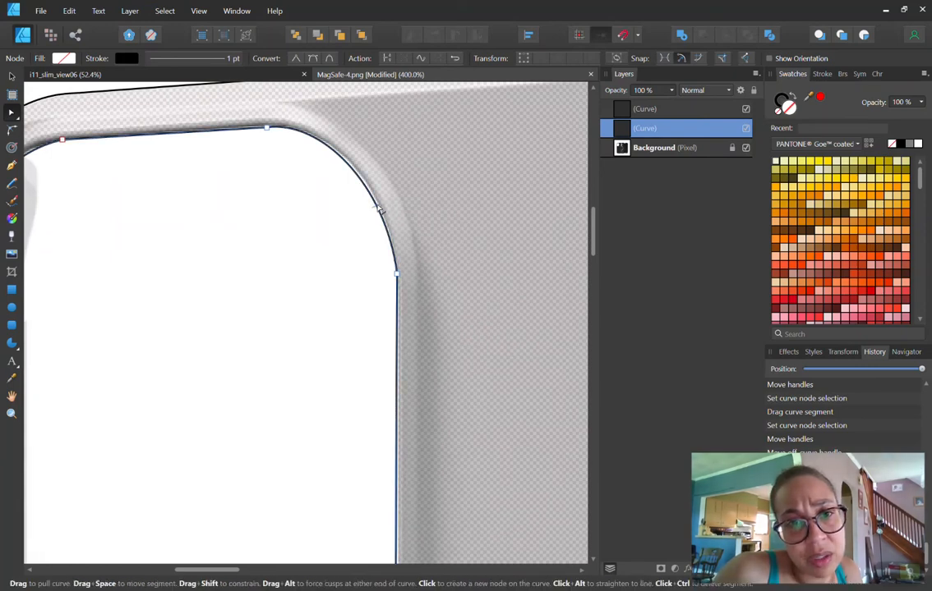
click(397, 272)
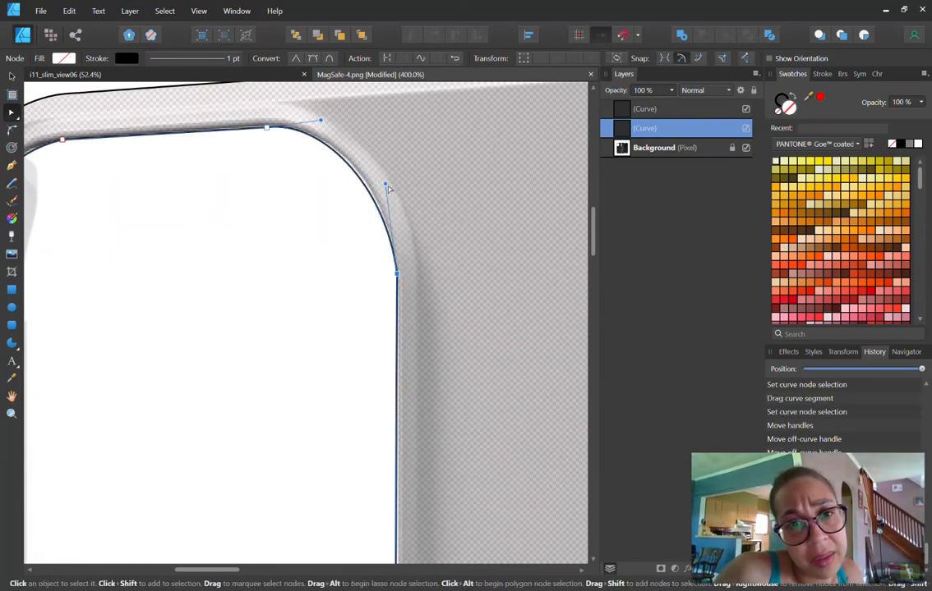
mouse_move(387, 188)
mouse_down()
mouse_move(401, 212)
mouse_move(394, 202)
mouse_up()
click(397, 276)
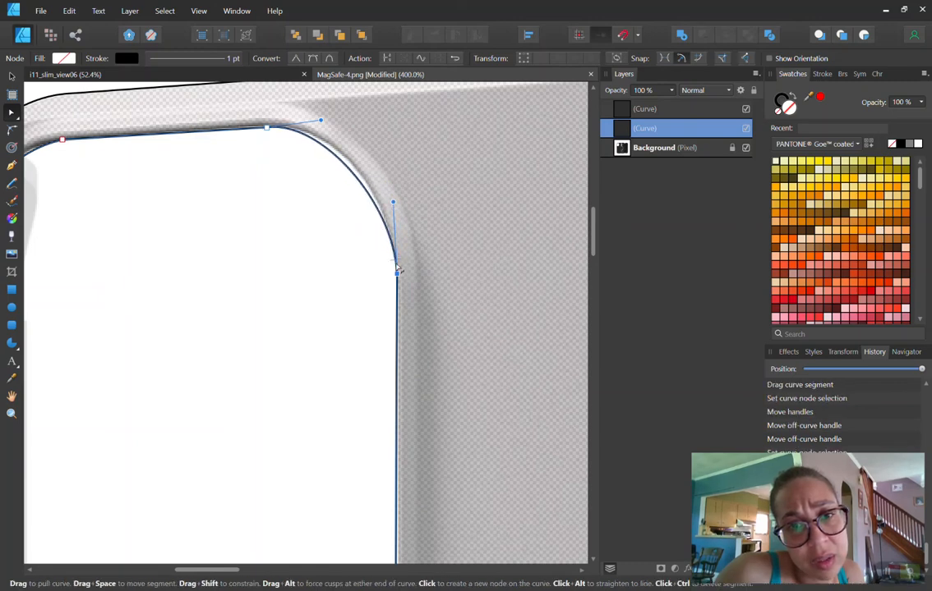
drag(397, 277, 395, 274)
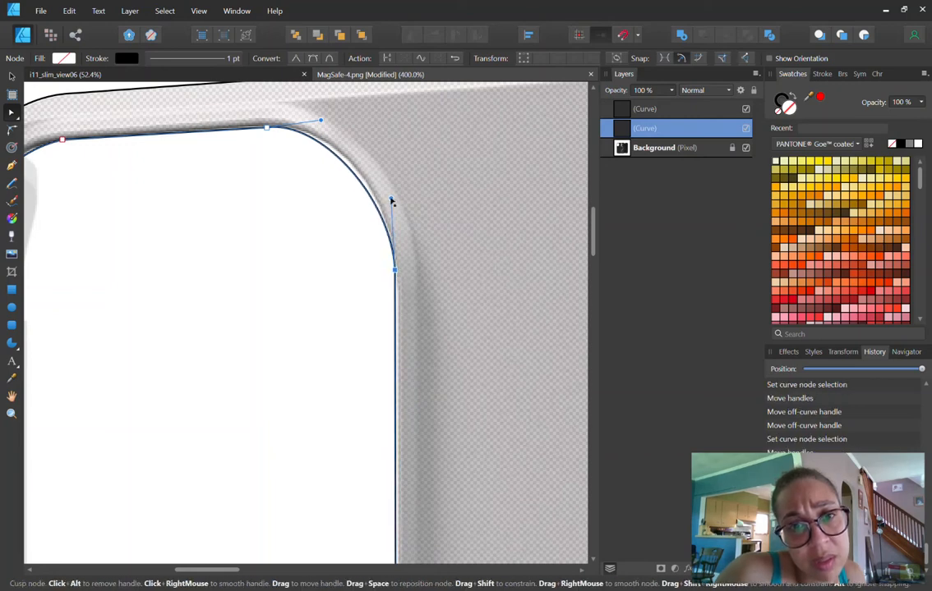
drag(394, 207, 393, 198)
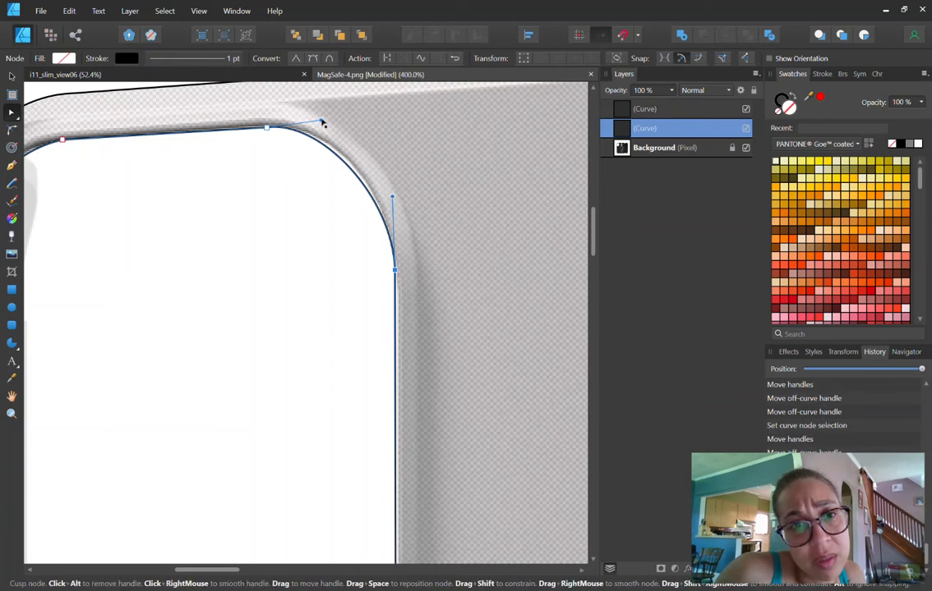
drag(321, 121, 331, 120)
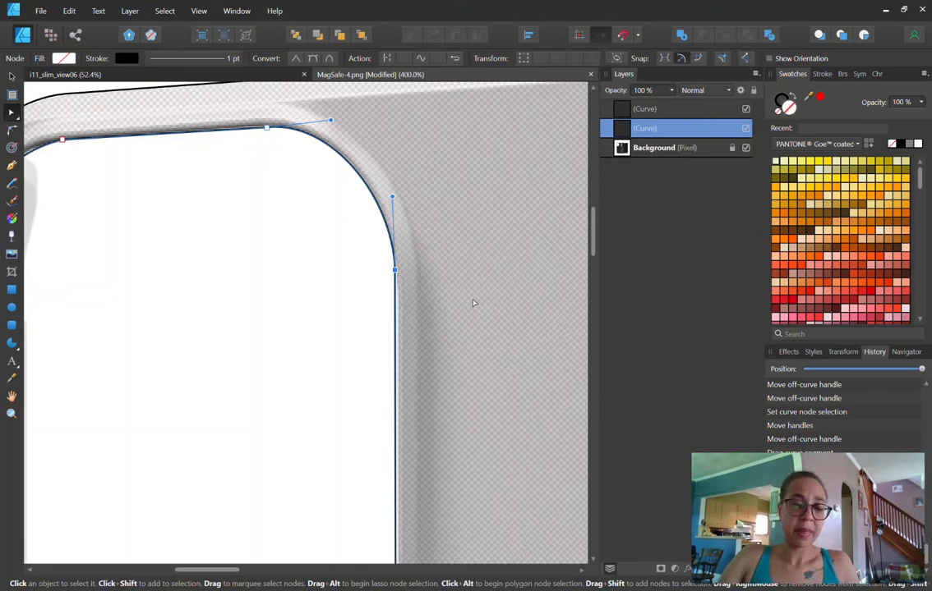
- Check the traced case outline and camera cutout on the whole page by selecting each curve in turn
key(ctrl+0)
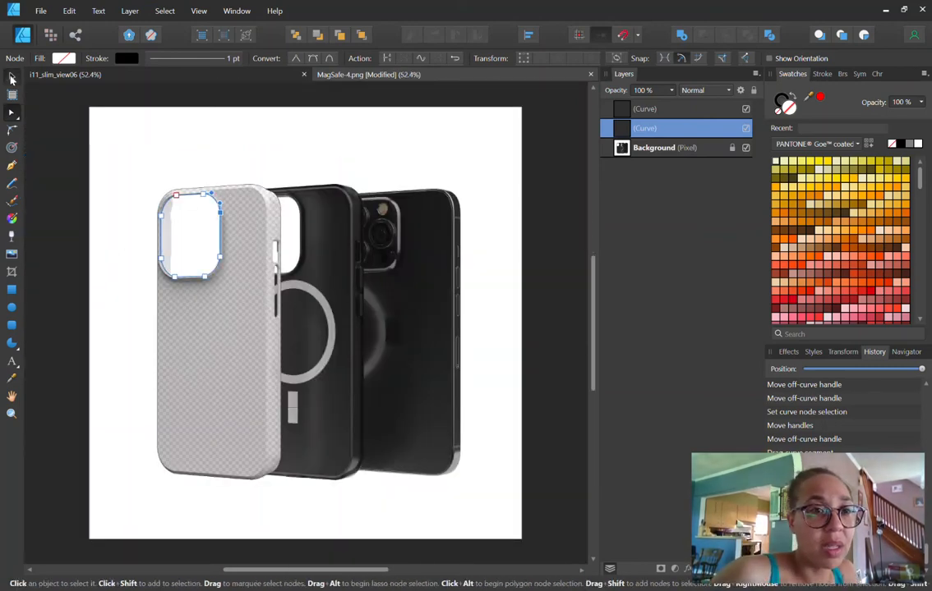
click(12, 77)
click(120, 116)
click(634, 113)
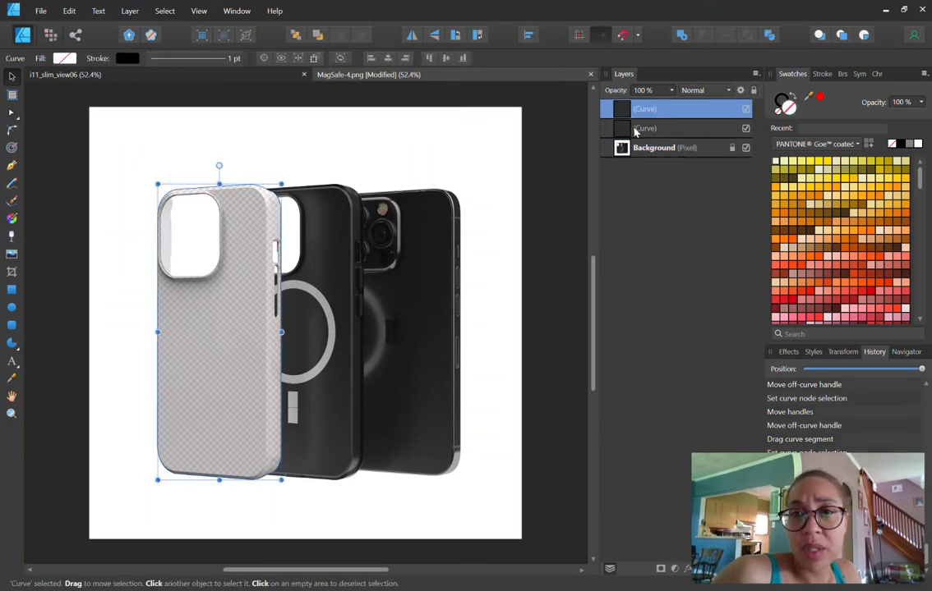
click(636, 129)
click(639, 110)
click(625, 128)
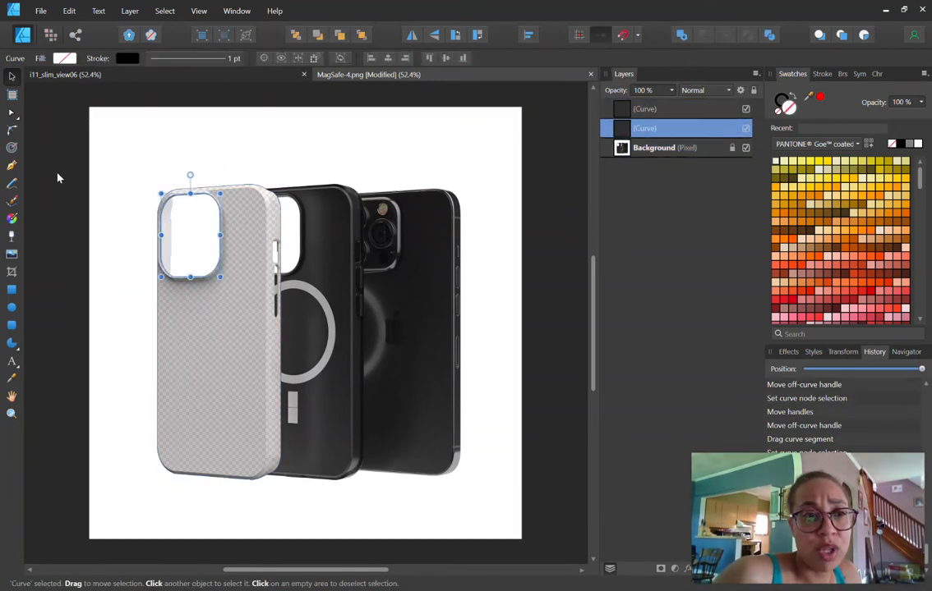
- Start tracing the front case's upper side-button cutout with the Pen tool, down its left edge and around the bottom
click(12, 167)
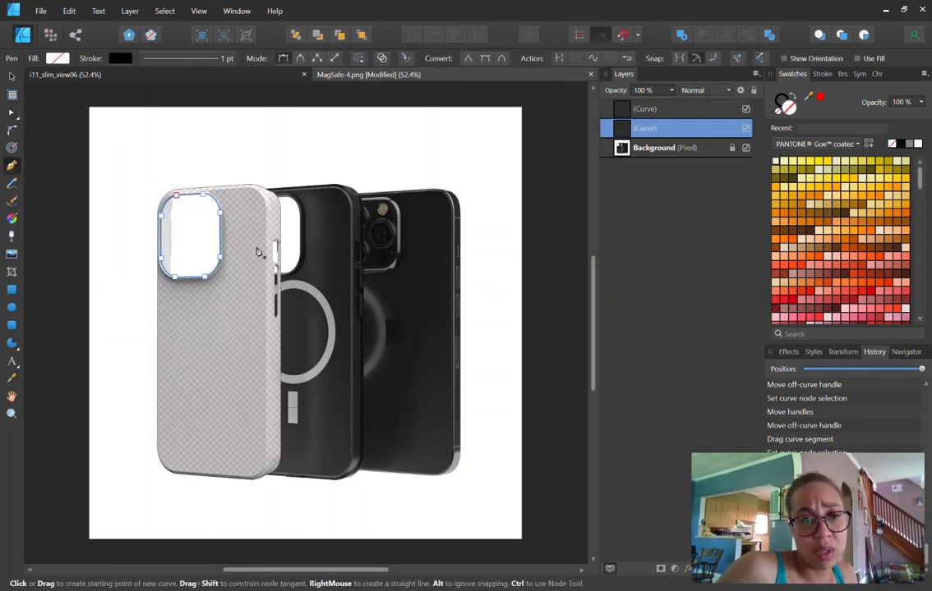
key(ctrl)
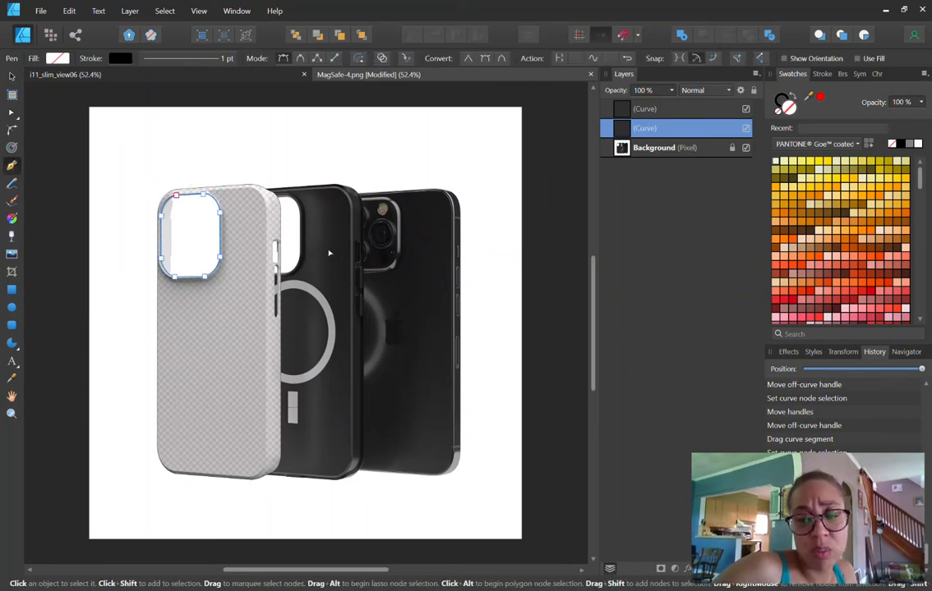
scroll(328, 253, up, 10)
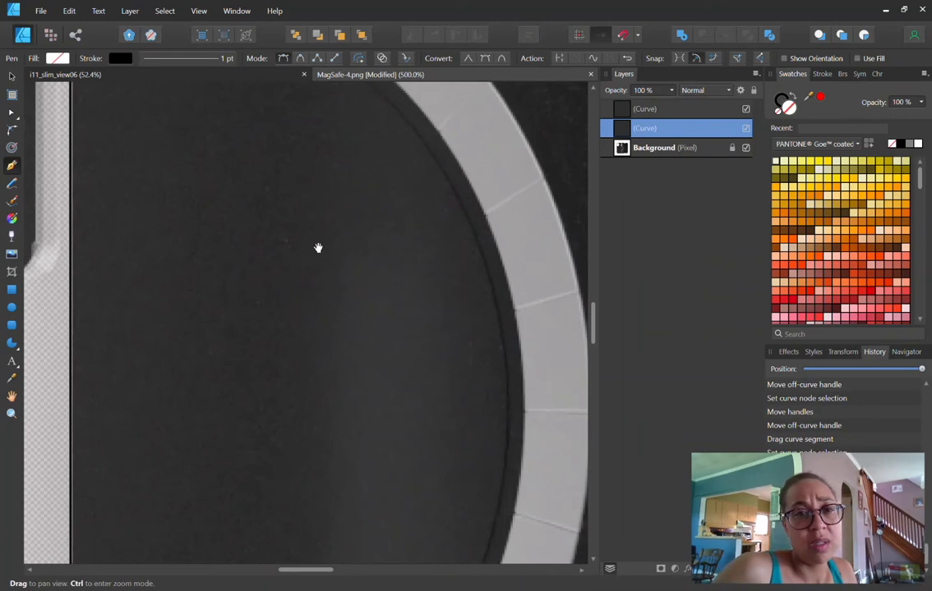
drag(318, 247, 479, 505)
scroll(404, 434, up, 5)
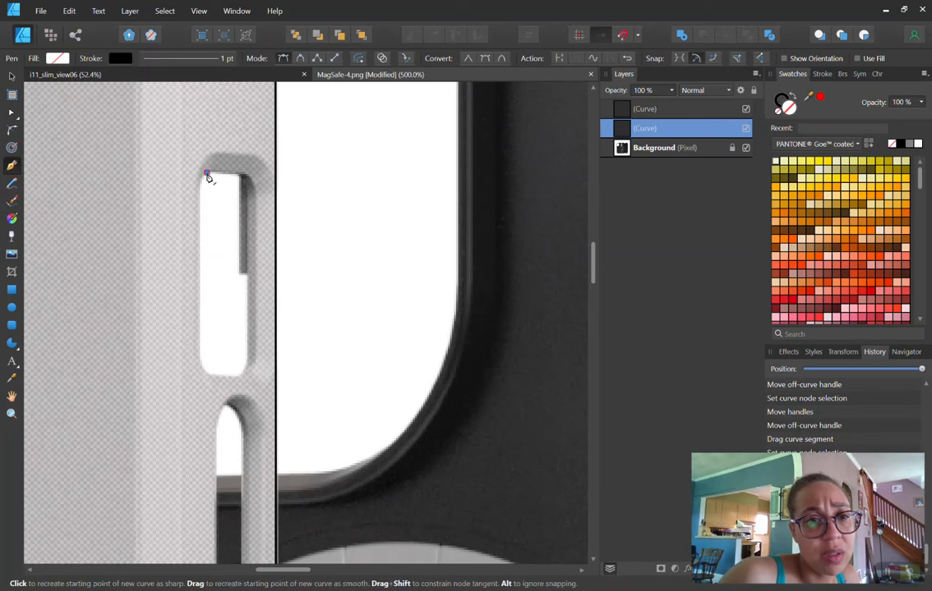
click(206, 175)
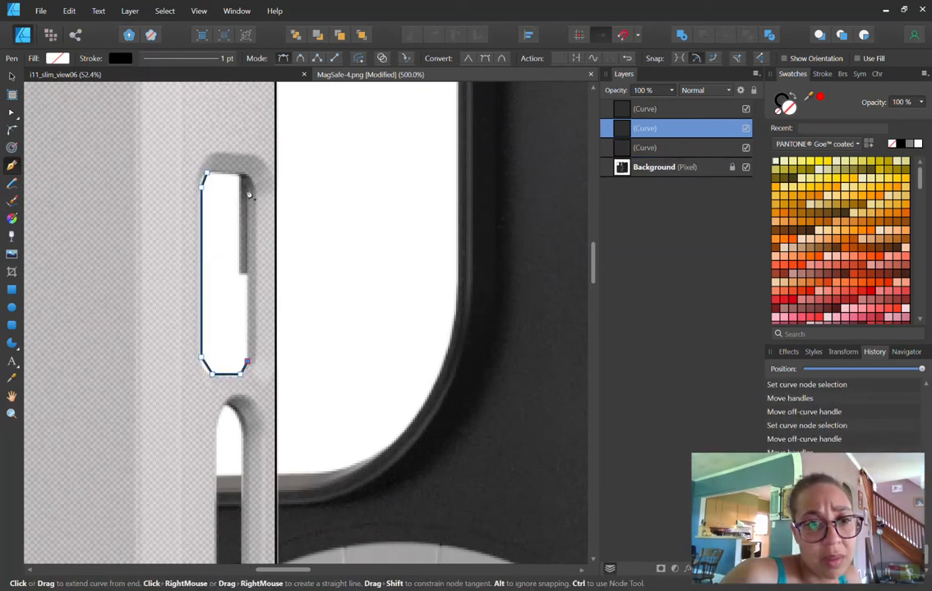
- Continue the side-button cutout curve up its right edge, undoing misplaced nodes, and close it at the starting node
click(240, 182)
click(69, 11)
click(69, 29)
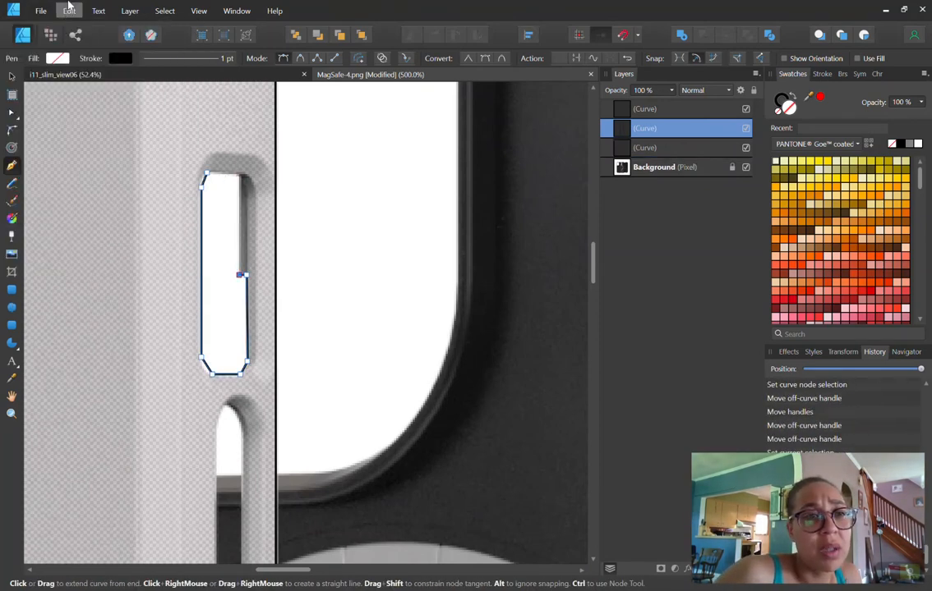
click(69, 11)
click(69, 29)
click(250, 255)
click(69, 11)
click(66, 30)
click(247, 191)
click(239, 175)
click(207, 173)
- Bend the side-button cutout's upper corner segments into rounded corners and align its two top nodes with the upper edge
key(ctrl+plus)
key(ctrl+plus)
key(ctrl+plus)
key(ctrl+plus)
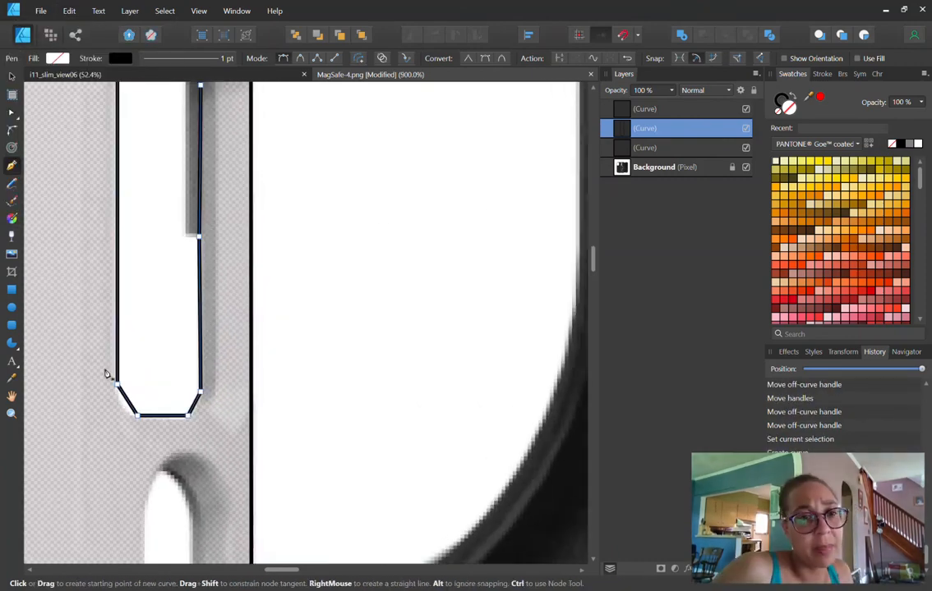
drag(109, 375, 227, 539)
key(v)
key(a)
drag(242, 233, 239, 230)
drag(304, 224, 303, 227)
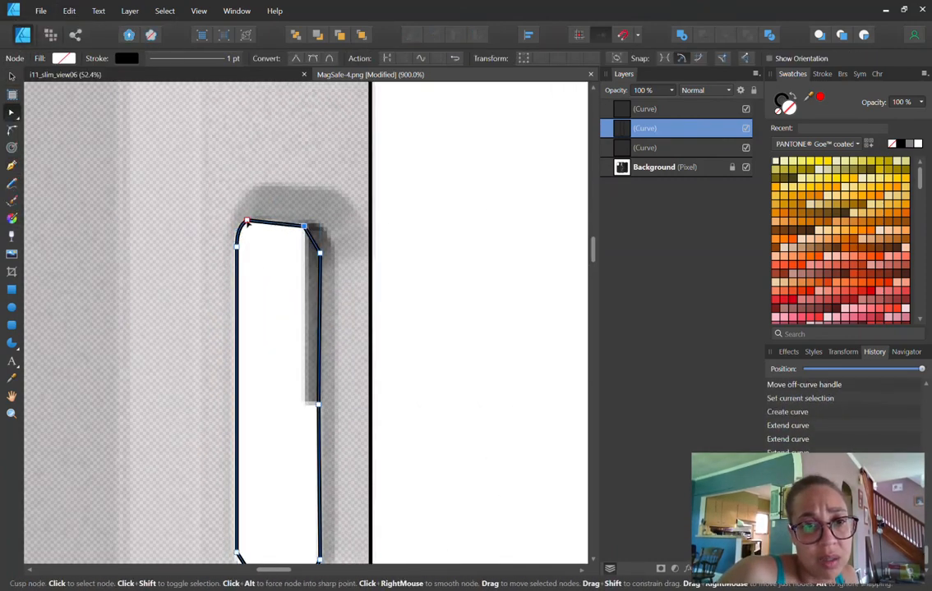
drag(247, 220, 250, 226)
click(303, 226)
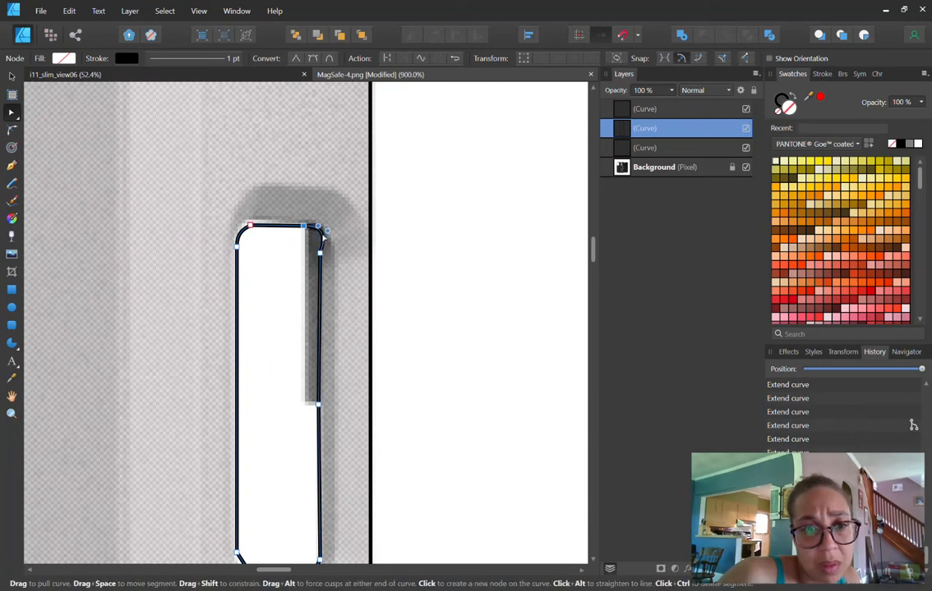
- Adjust the upper side-button cutout's right edge and bend its bottom corner segments into rounded corners
drag(319, 238, 320, 238)
scroll(329, 240, down, 1)
drag(320, 179, 320, 332)
drag(303, 152, 303, 151)
scroll(305, 329, down, 1)
drag(308, 453, 314, 446)
drag(319, 430, 318, 433)
drag(320, 276, 318, 277)
drag(257, 454, 249, 449)
- Trace the front case's lower side-button cutout with the Pen tool, from its upper tip down the right edge and back up the left
scroll(277, 316, down, 5)
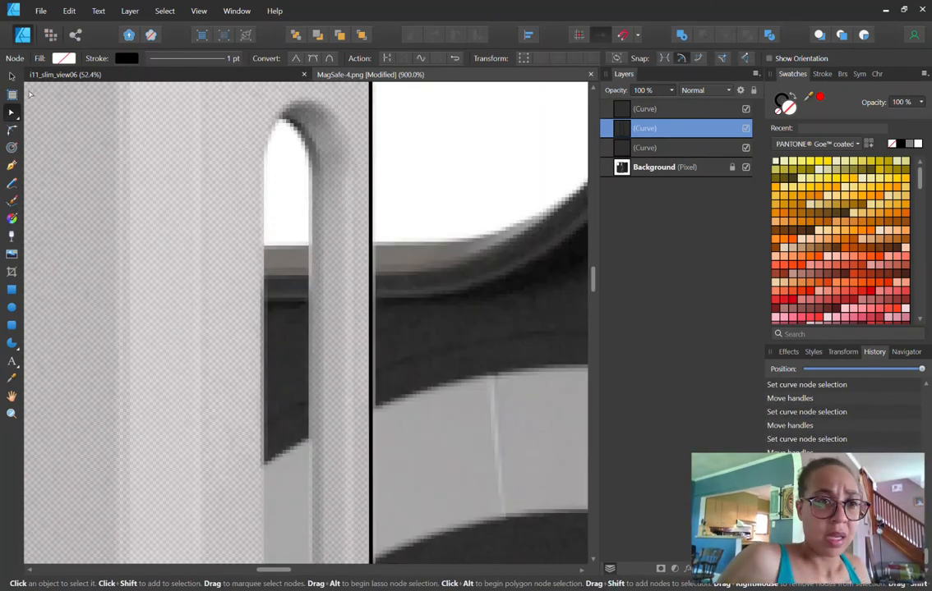
click(301, 203)
key(p)
click(282, 123)
click(305, 158)
scroll(305, 161, down, 7)
click(305, 372)
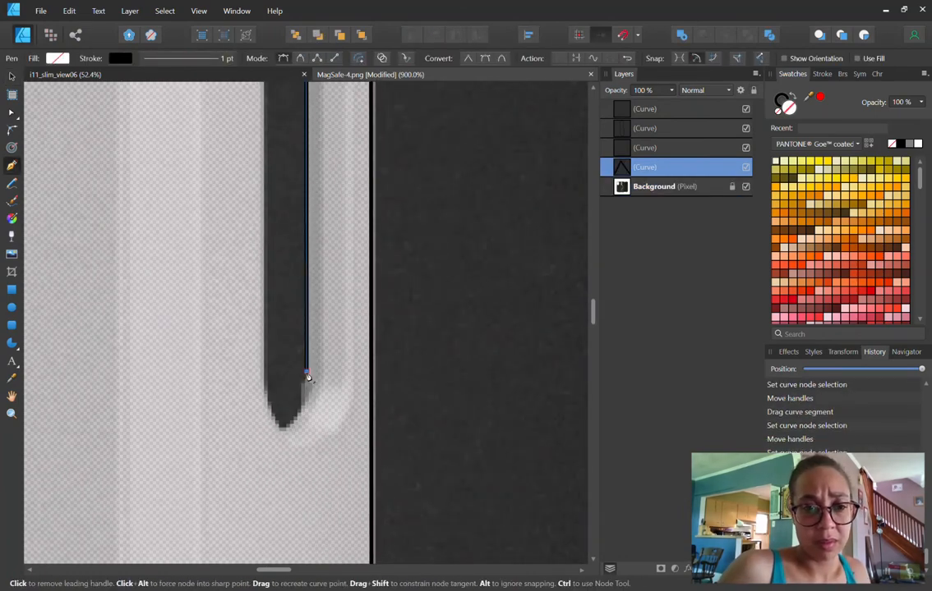
click(284, 421)
click(268, 372)
scroll(270, 364, up, 8)
click(266, 195)
- Bend the lower side-button cutout's segments at its upper and lower tips to follow the rounded ends
key(a)
drag(274, 176, 277, 173)
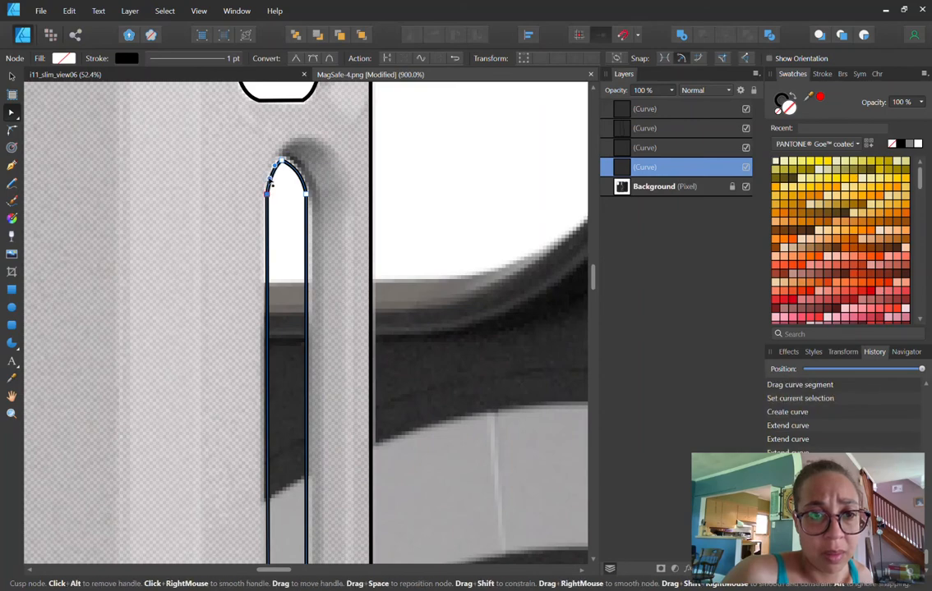
scroll(281, 427, down, 7)
drag(286, 434, 301, 411)
scroll(302, 428, up, 7)
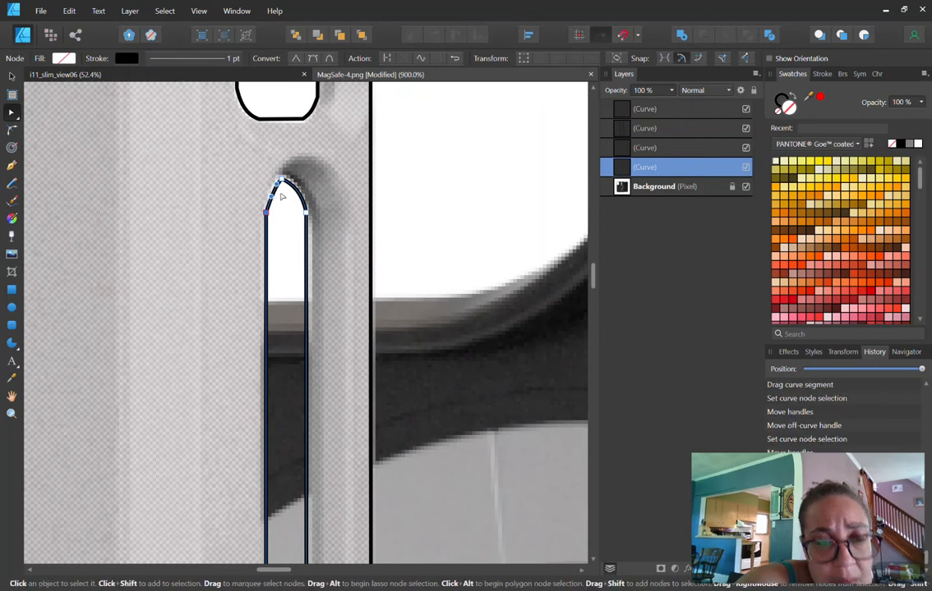
scroll(471, 313, up, 3)
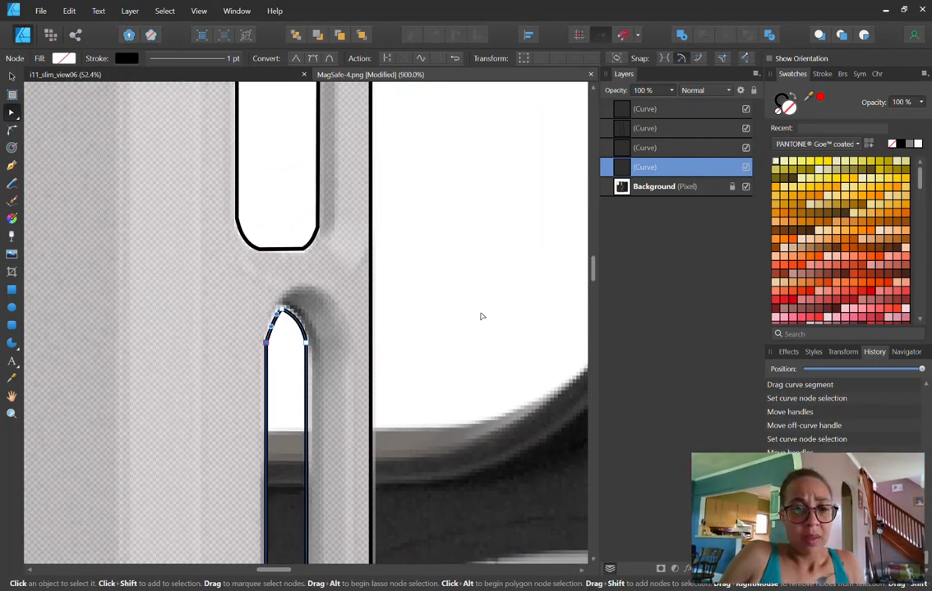
- Select the traced case outline curve and fill it with red
key(ctrl+0)
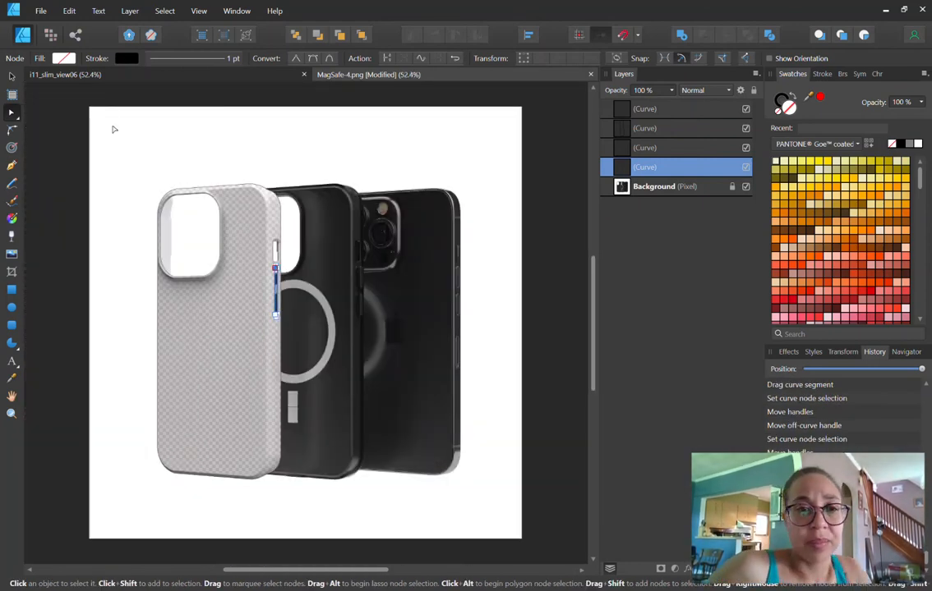
click(11, 77)
click(143, 195)
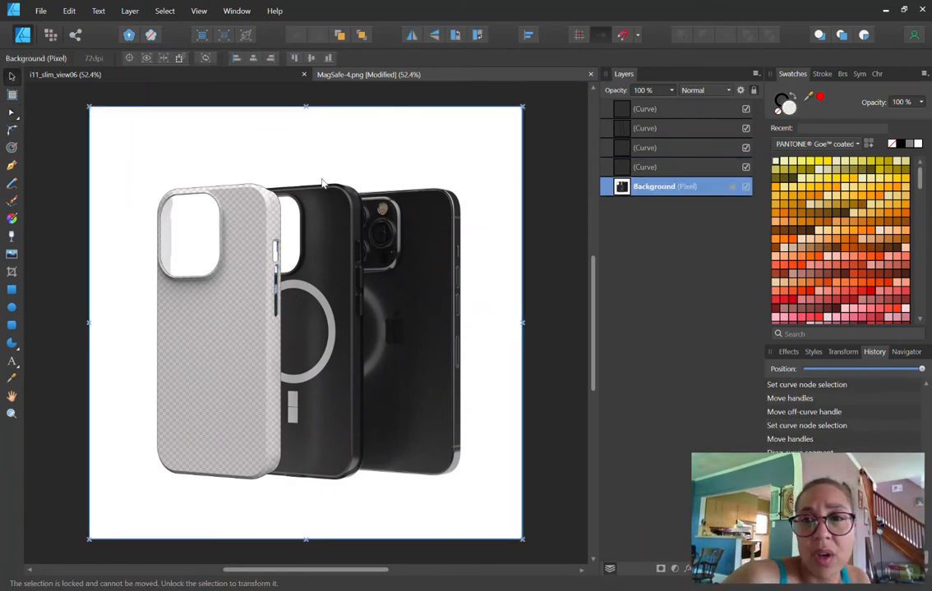
click(644, 109)
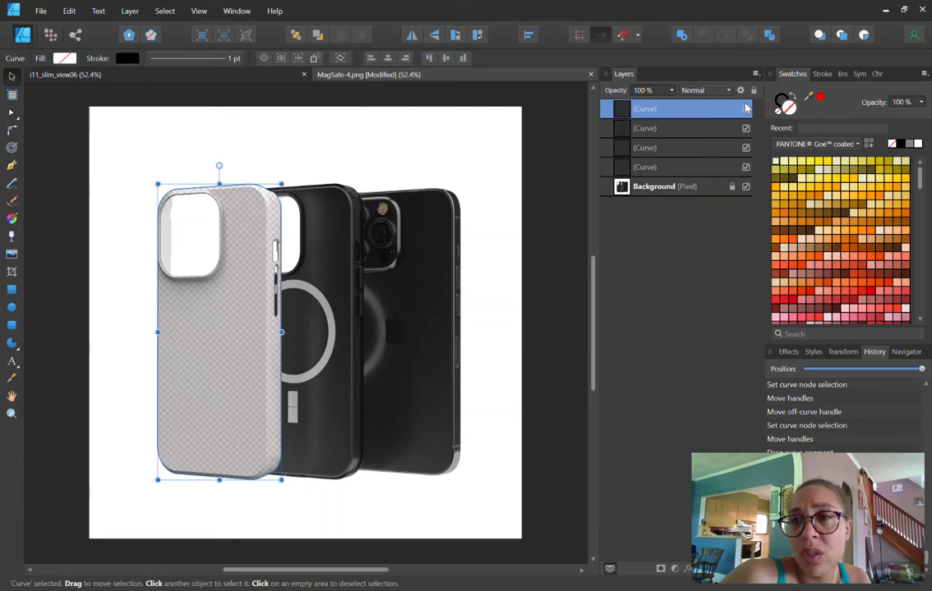
click(823, 98)
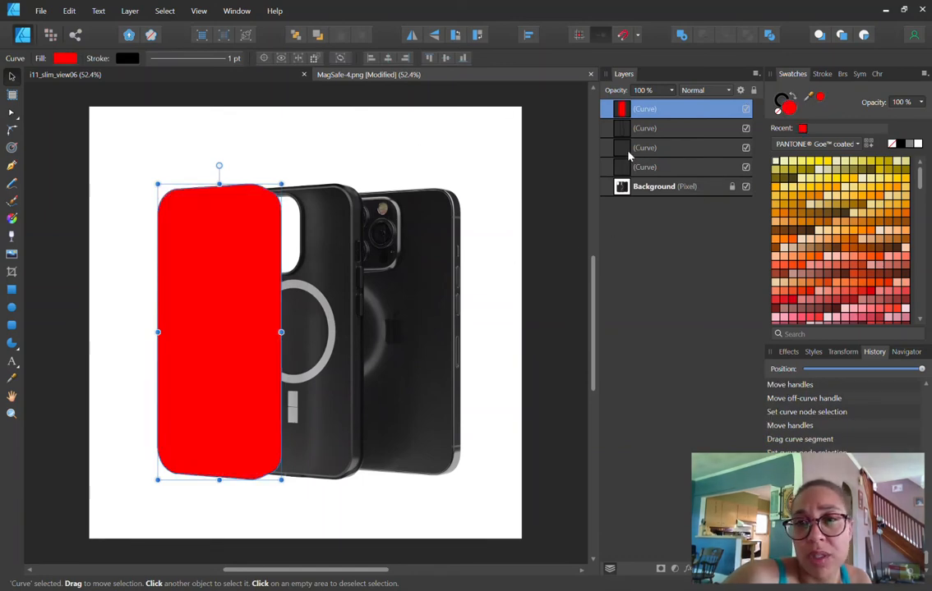
- Try to subtract the red case outline from the upper side-button cutout stacked beneath it and undo the operation
click(655, 131)
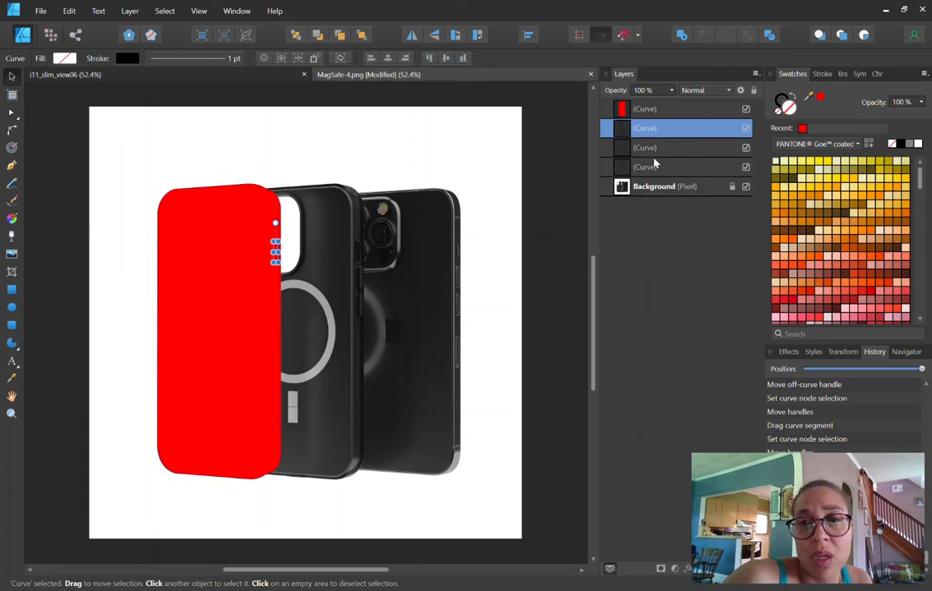
click(638, 115)
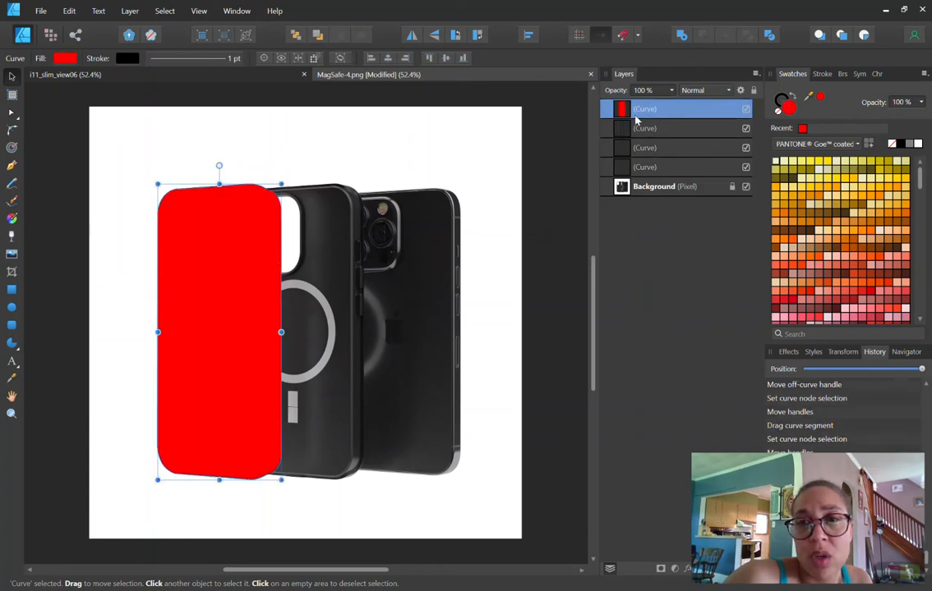
click(633, 130)
click(629, 109)
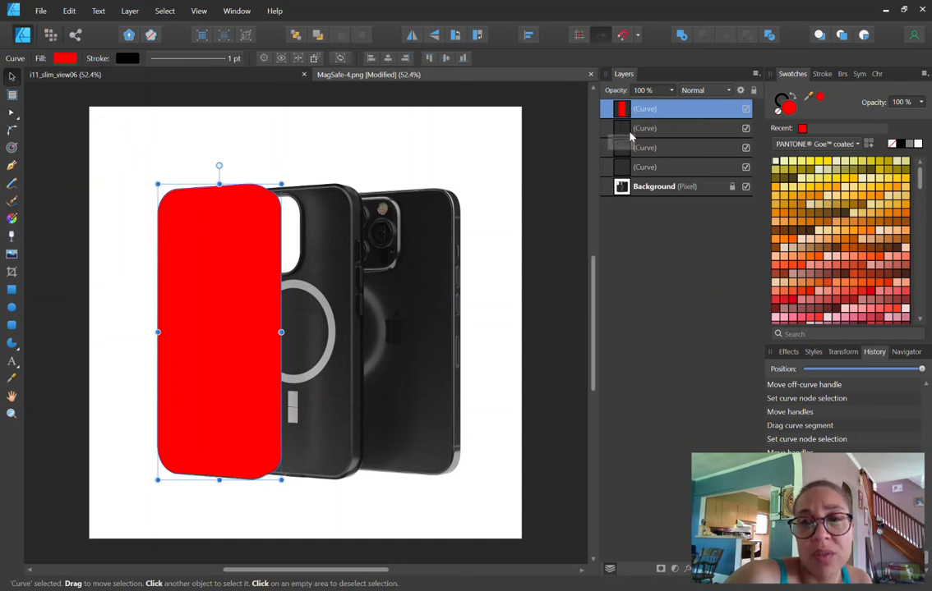
click(630, 131)
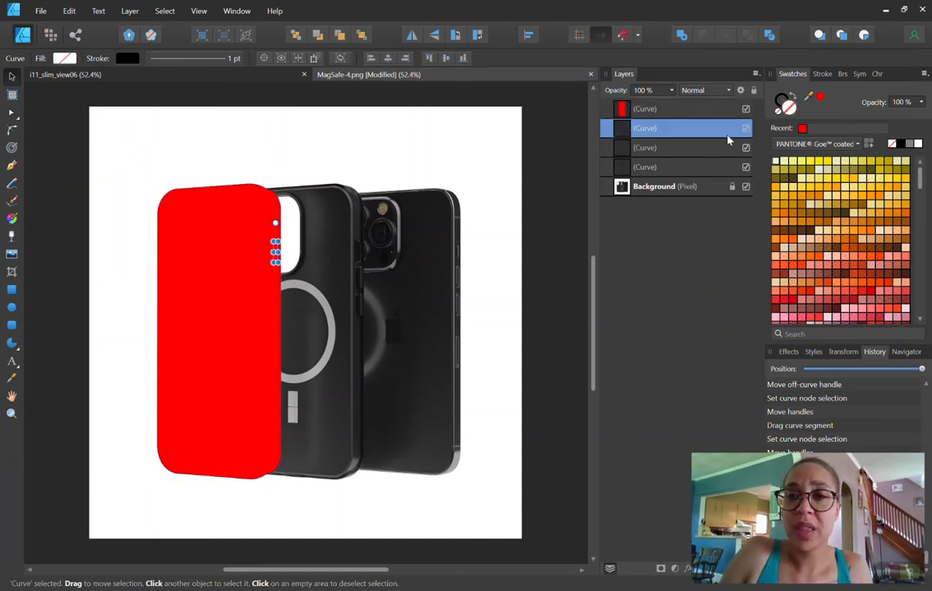
shift+click(661, 112)
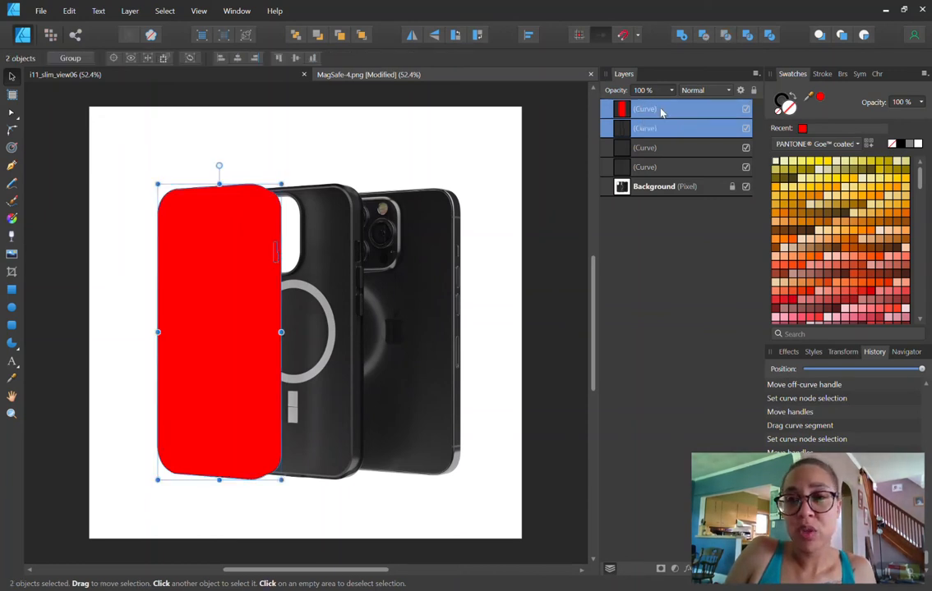
click(704, 35)
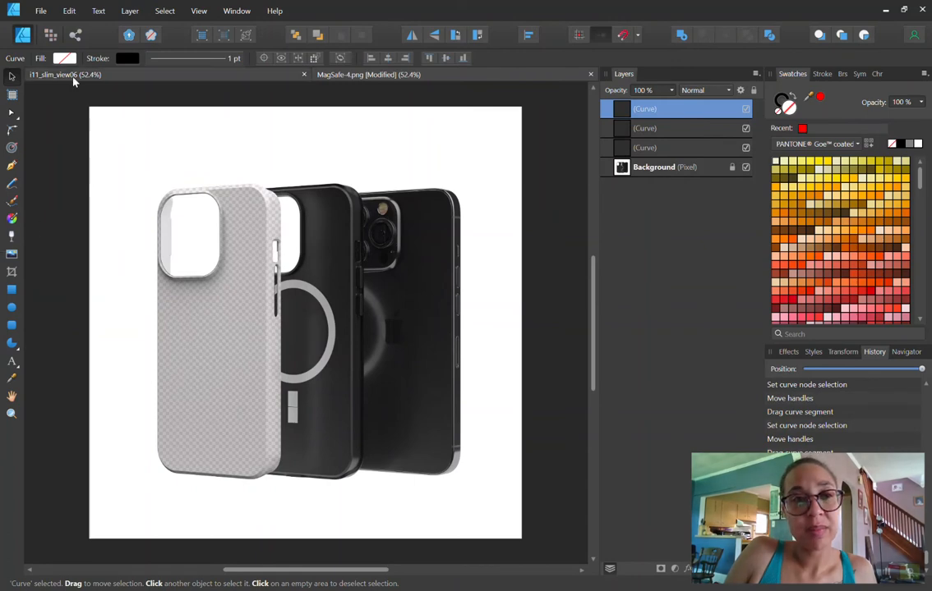
click(69, 12)
click(37, 24)
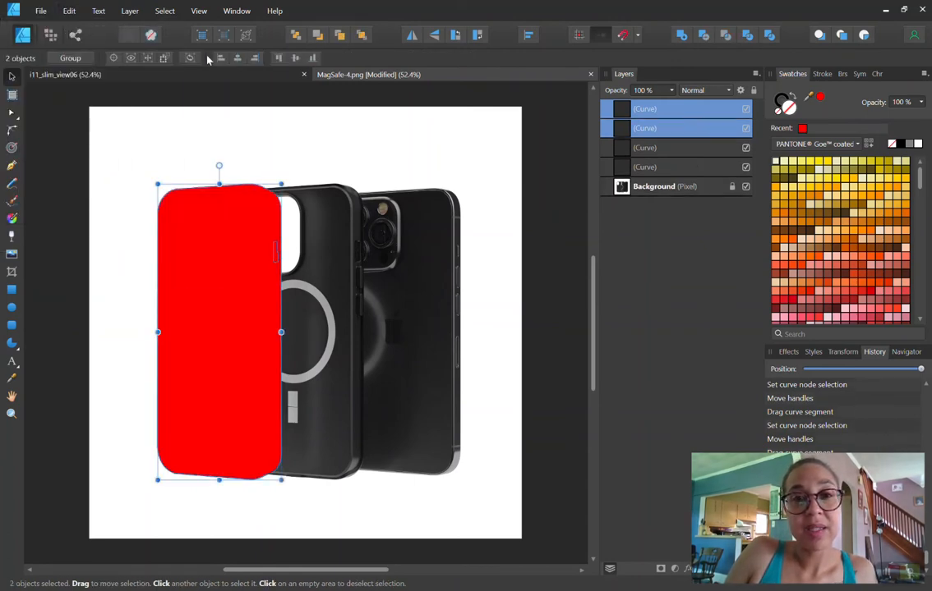
- Stack the upper side-button cutout curve above the red case outline and subtract it from the outline
click(642, 111)
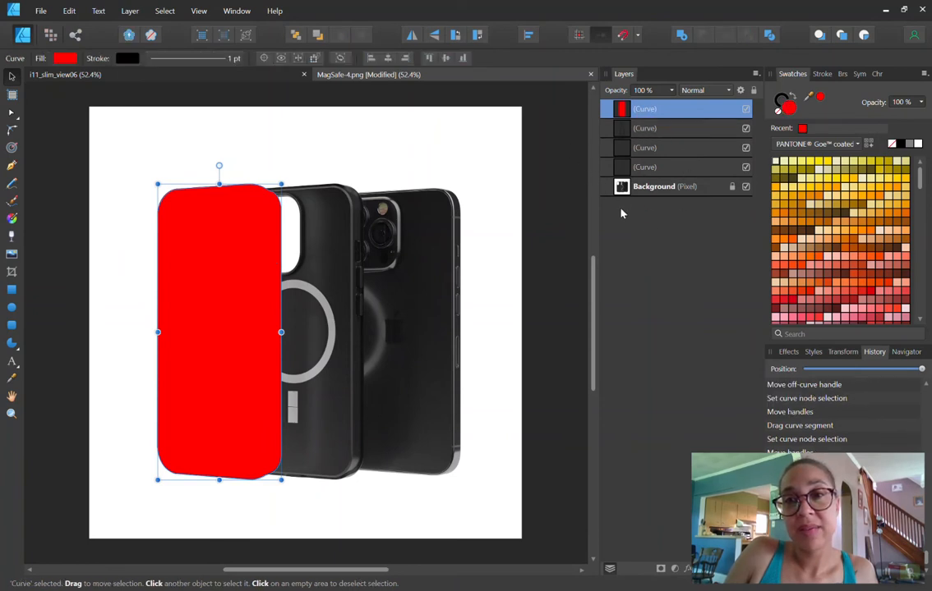
mouse_move(647, 132)
mouse_down()
mouse_move(652, 104)
mouse_move(653, 112)
mouse_up()
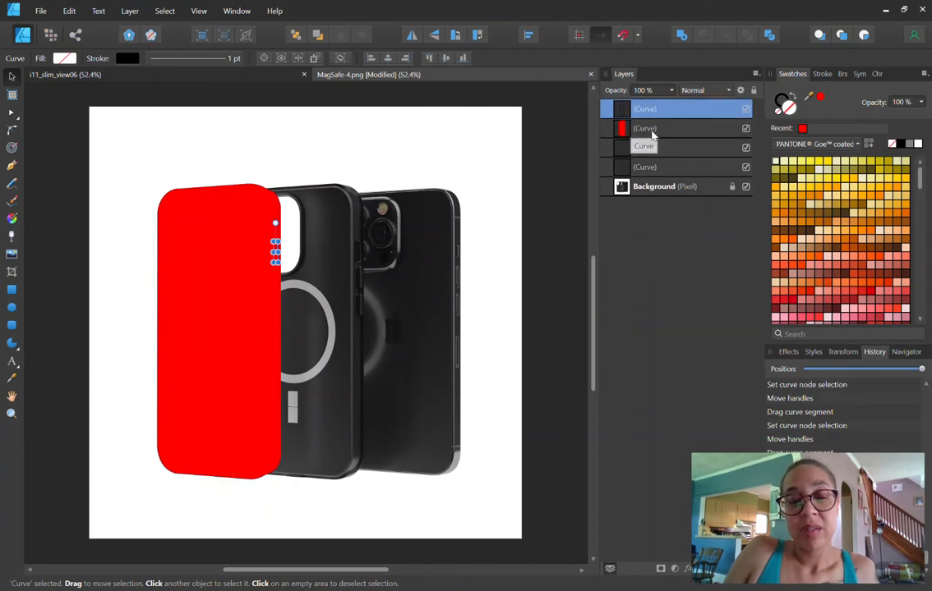
click(651, 130)
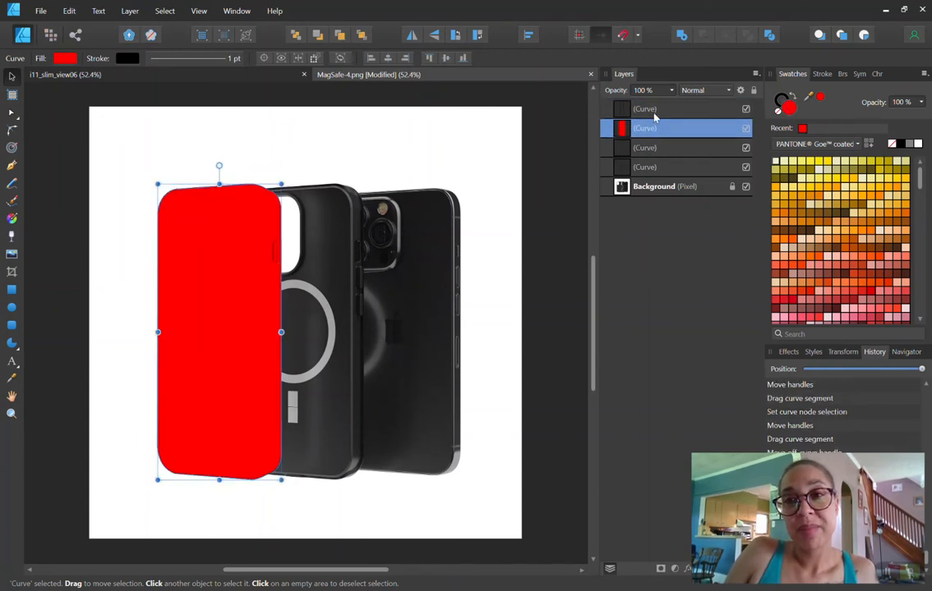
click(655, 115)
shift+click(661, 129)
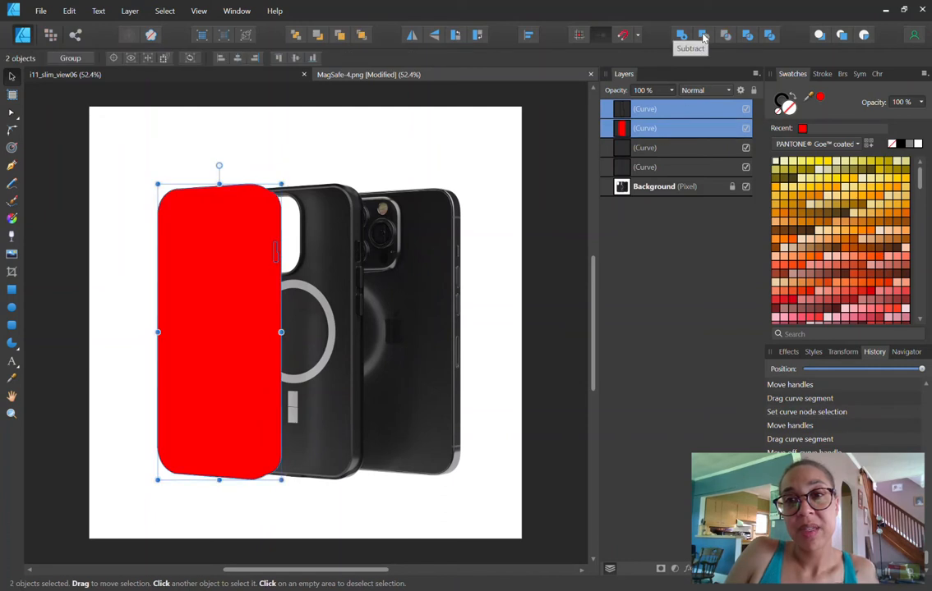
click(681, 34)
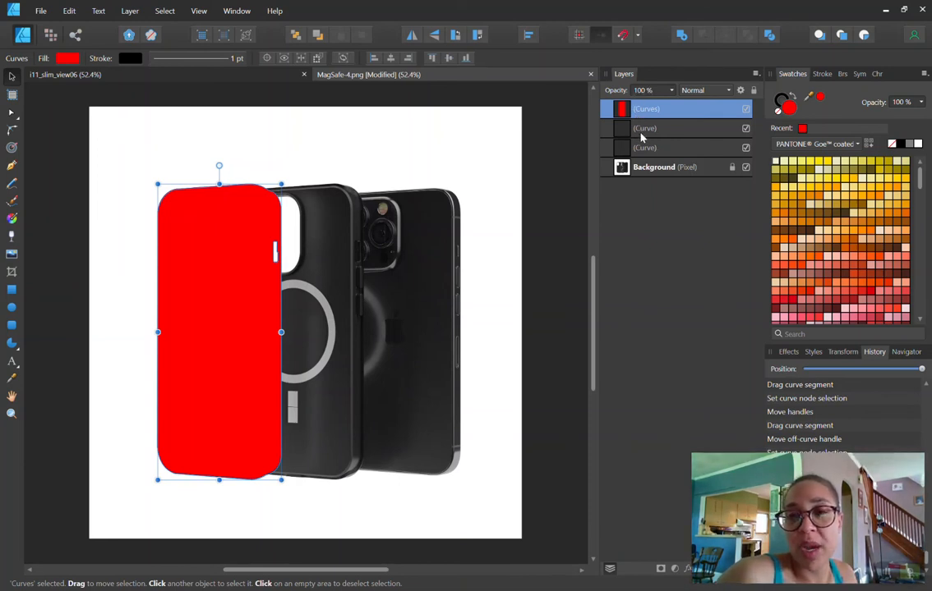
- Stack the camera cutout curve above the red case shape and subtract it from the shape
click(665, 129)
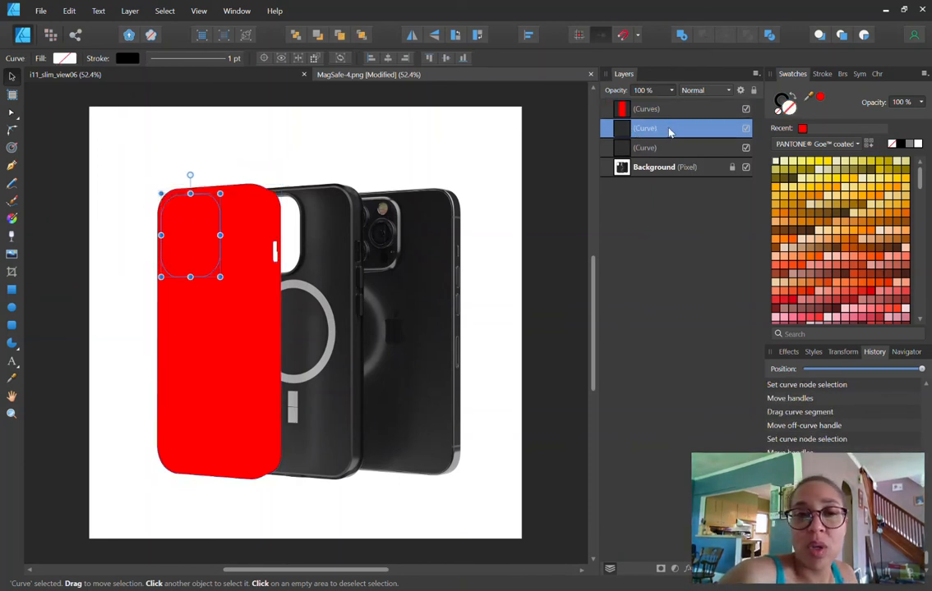
drag(665, 131, 660, 90)
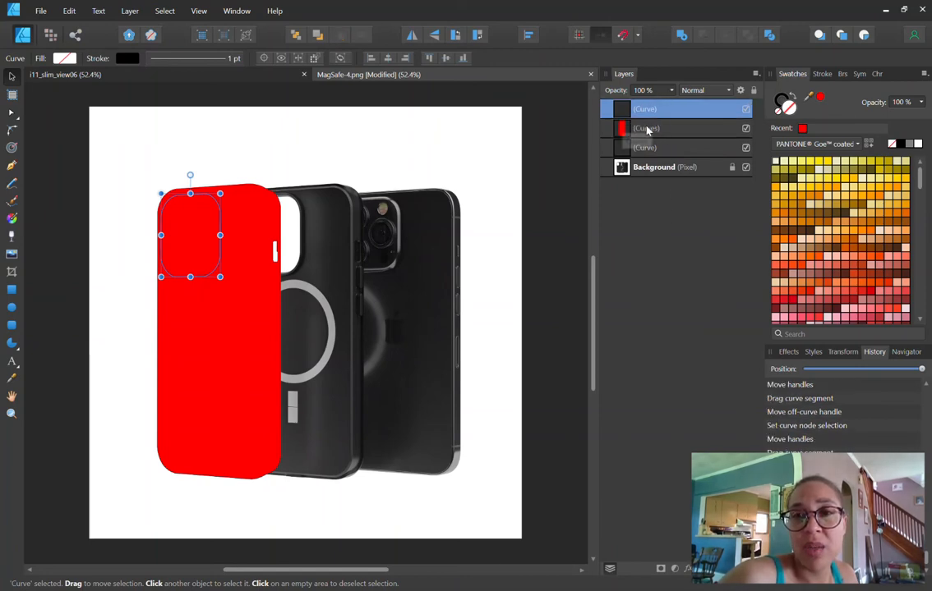
click(636, 130)
shift+click(649, 110)
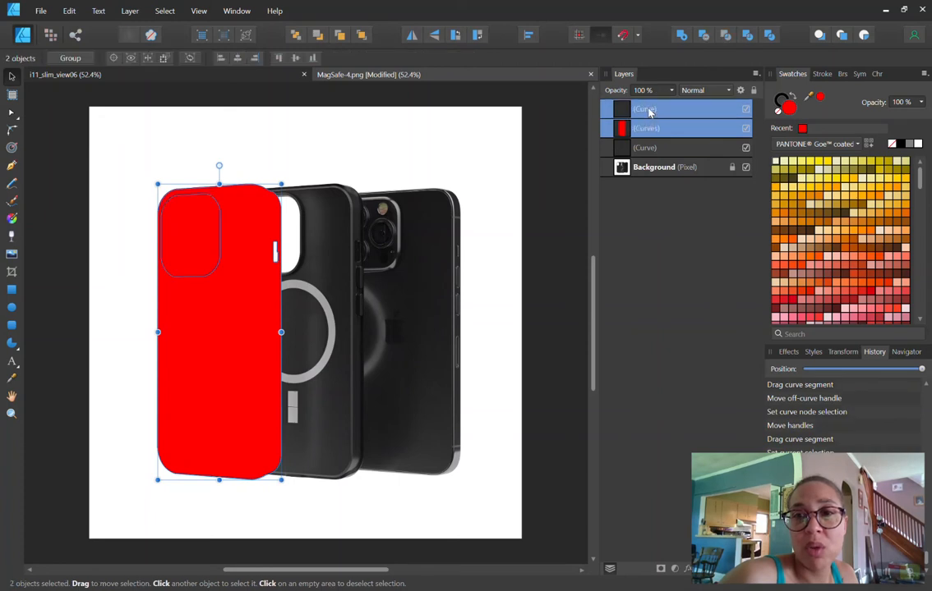
click(704, 38)
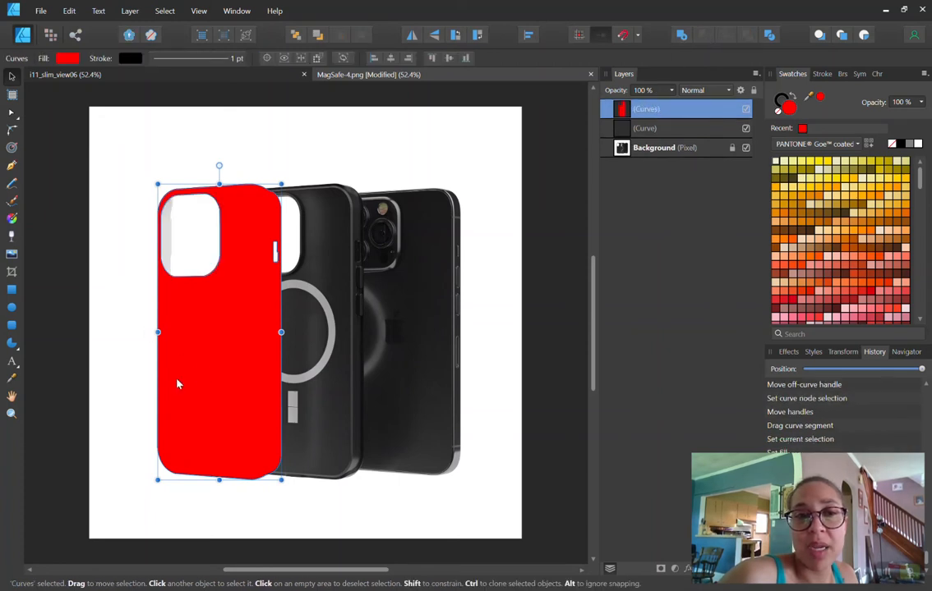
- Stack the lower side-button cutout curve above the red case shape and subtract it, leaving the case shape deselected
click(686, 129)
drag(657, 134, 649, 102)
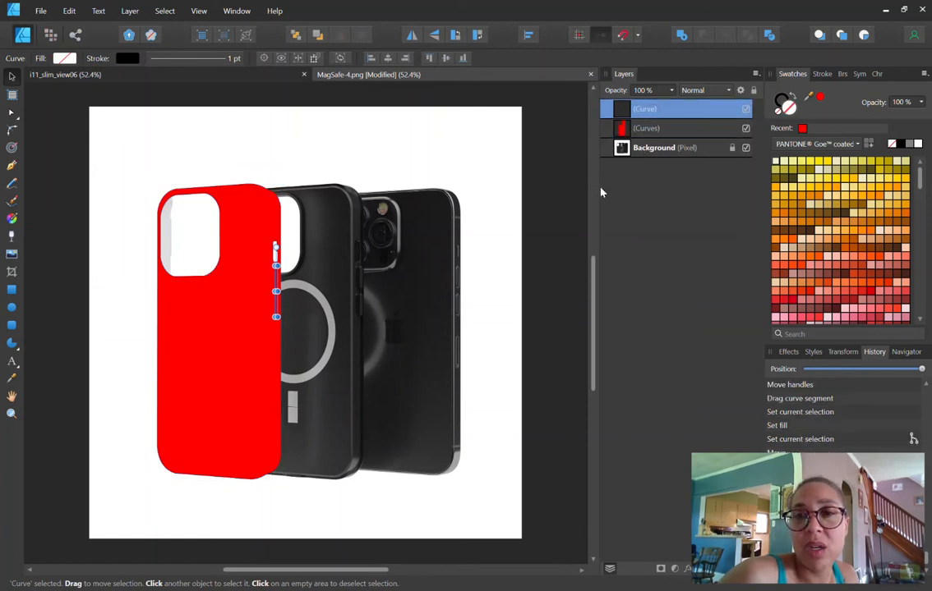
click(650, 129)
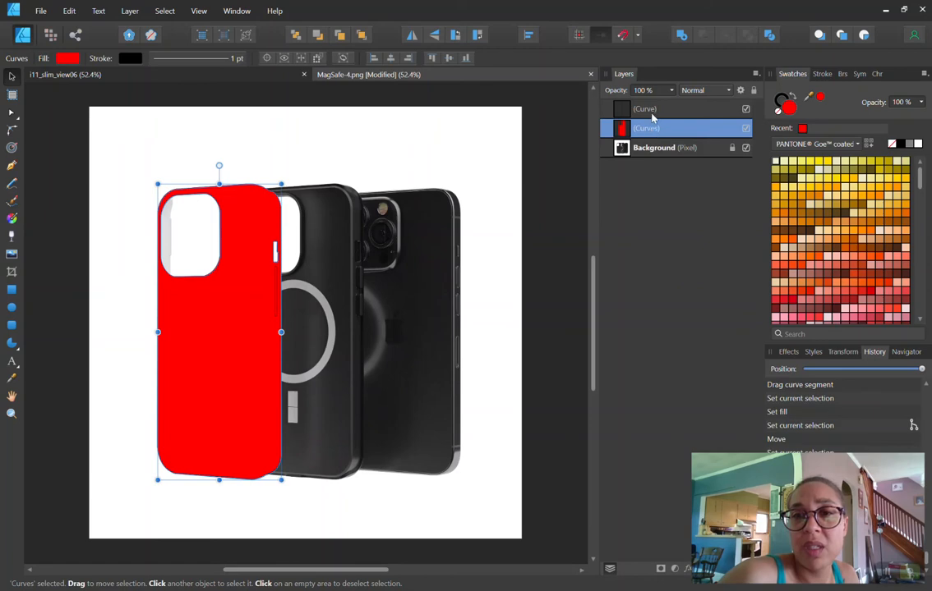
click(651, 116)
shift+click(651, 129)
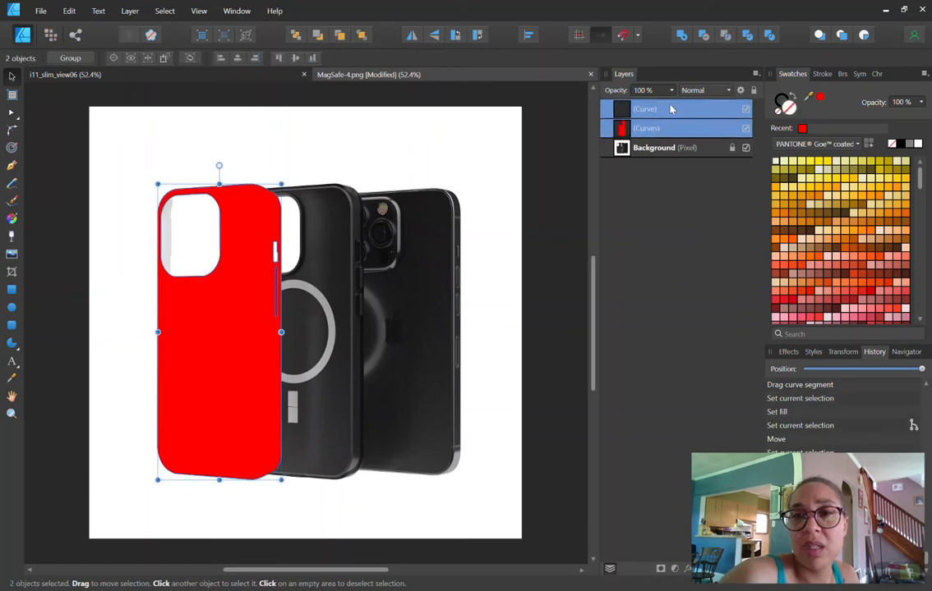
click(705, 35)
click(102, 233)
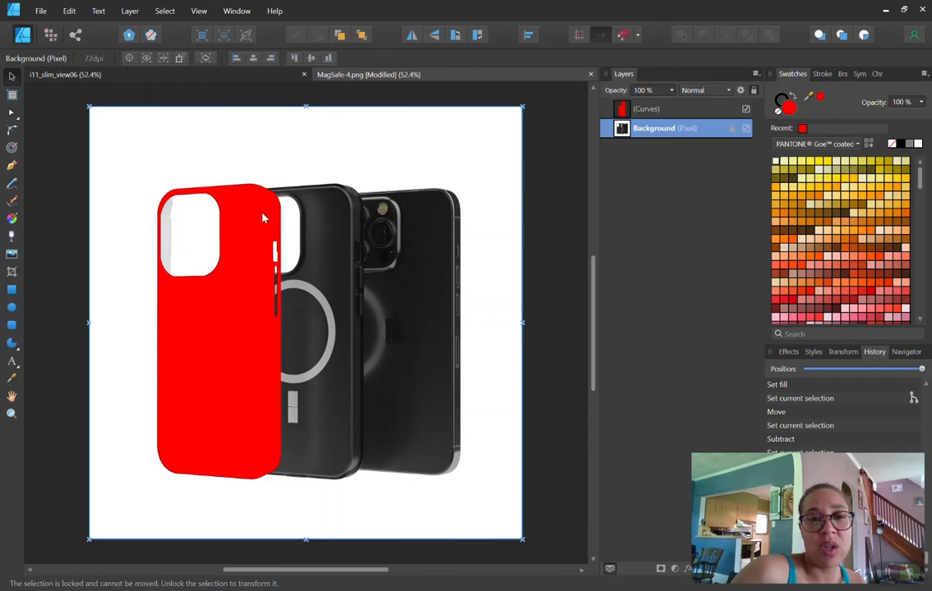
- Remove the fill and the stroke from the combined case shape
click(649, 110)
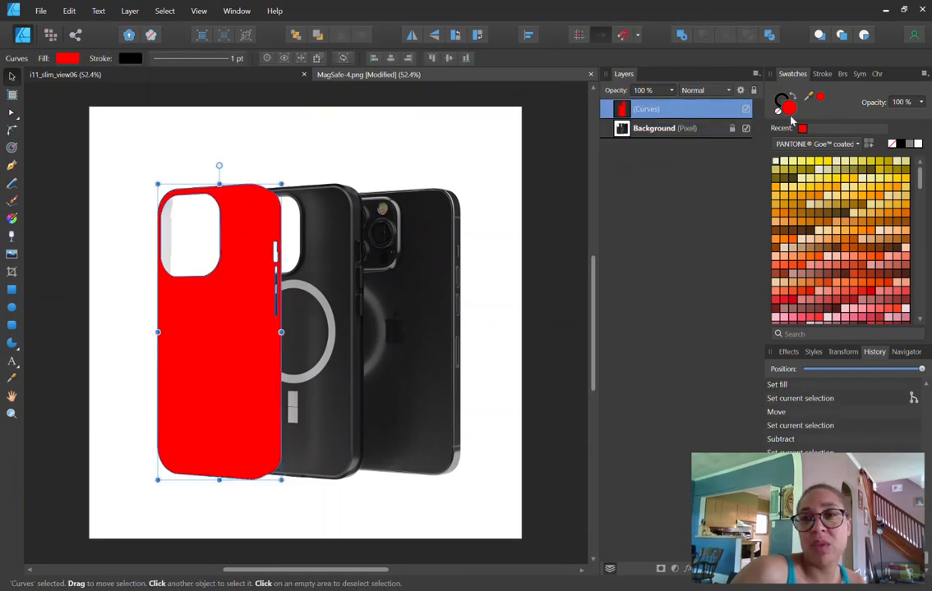
click(779, 114)
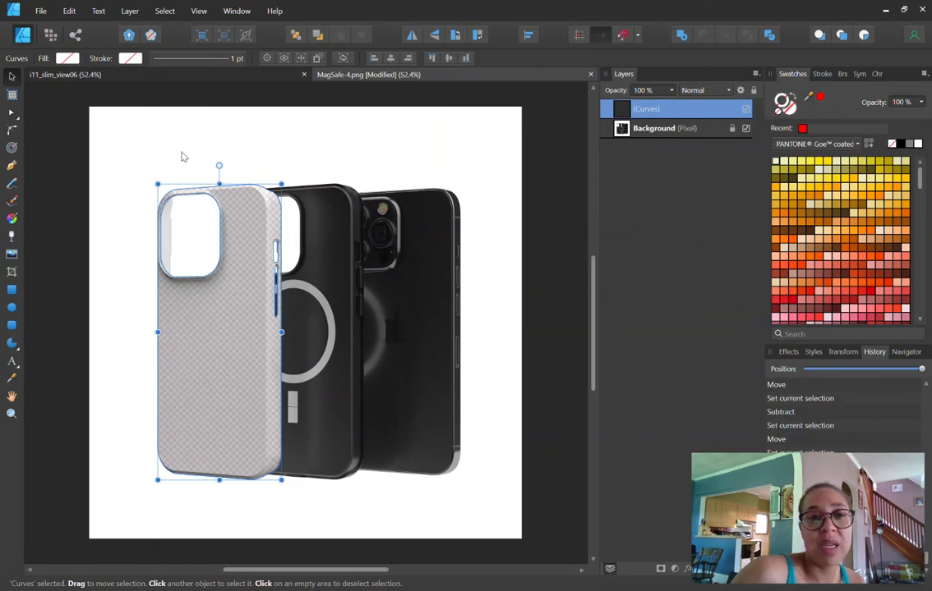
click(160, 138)
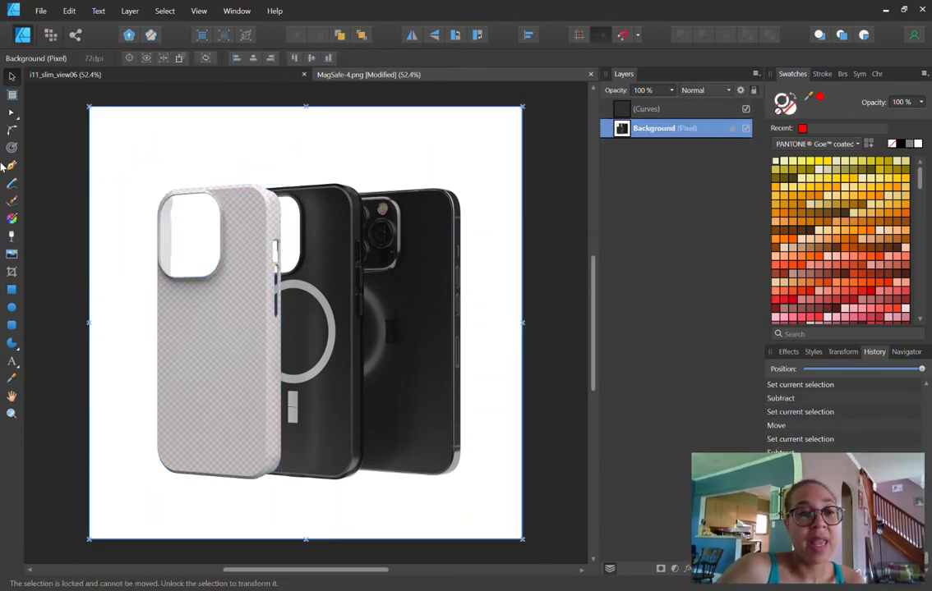
- Place the image LPBLW prle.jpg from the Downloads folder onto the mockup at its default size
click(12, 254)
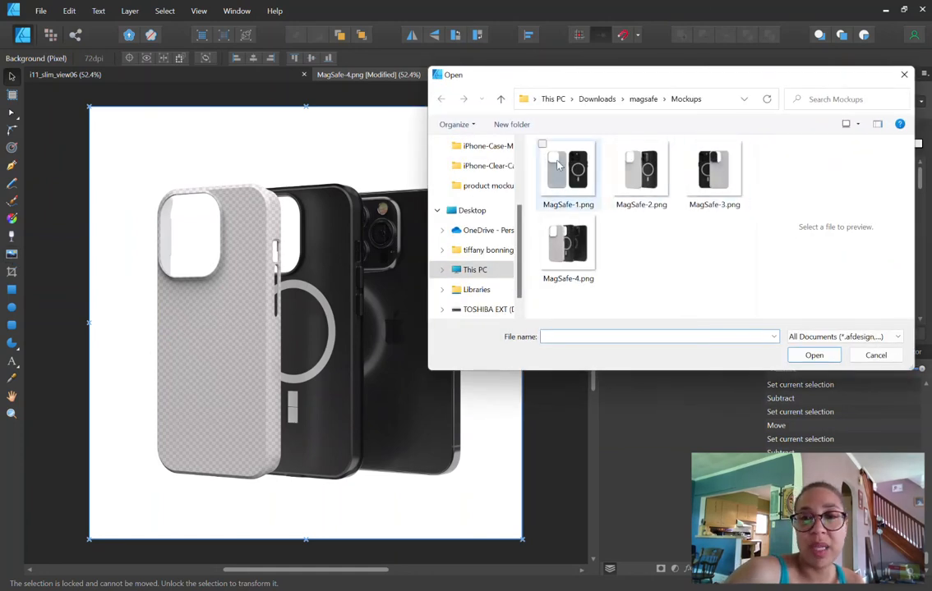
scroll(485, 180, up, 3)
scroll(476, 197, down, 3)
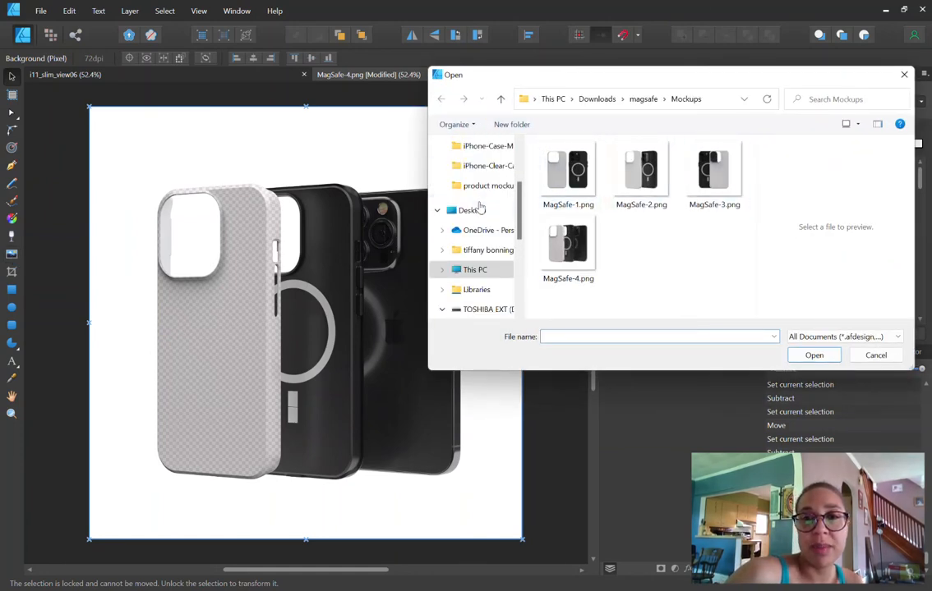
scroll(482, 211, up, 3)
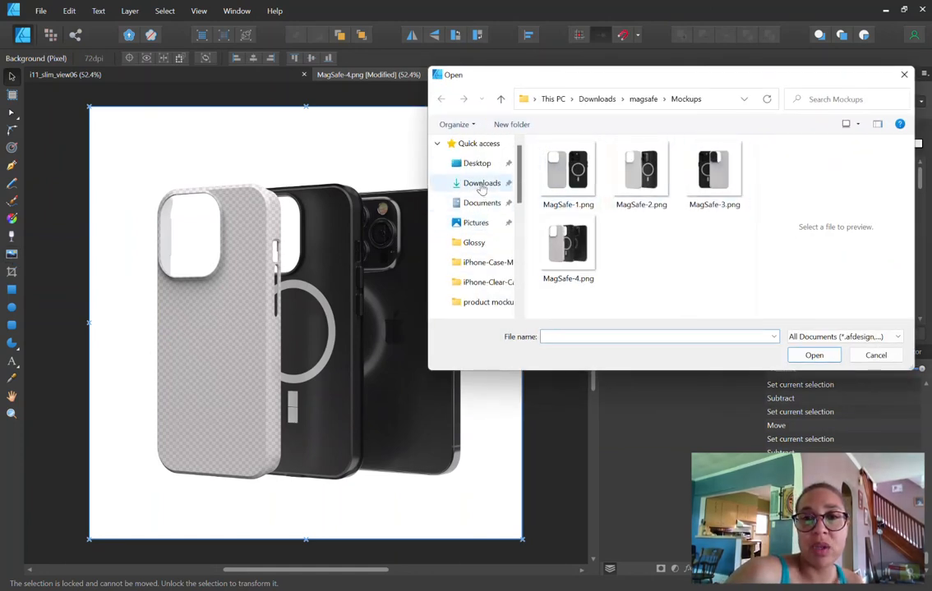
click(482, 185)
scroll(640, 213, down, 10)
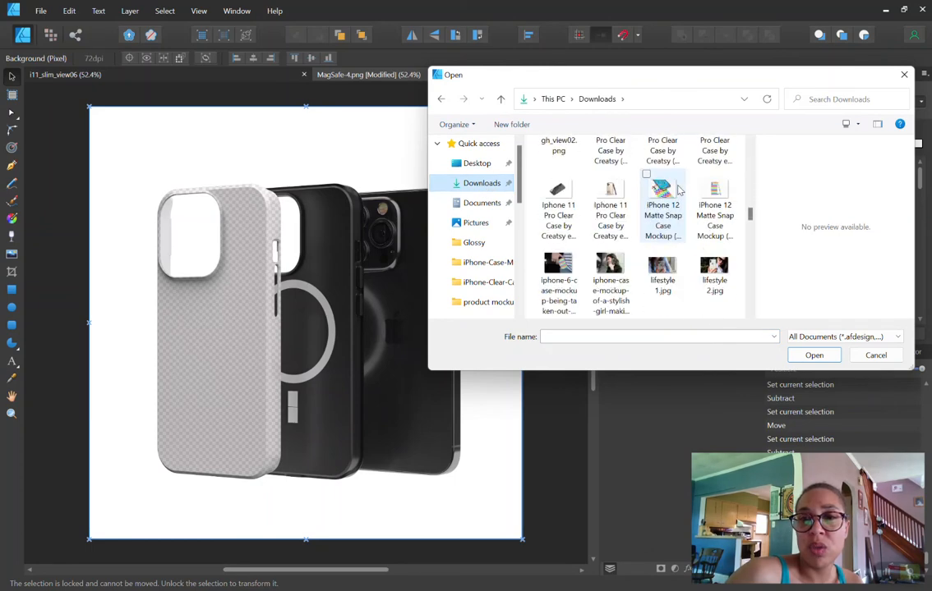
scroll(678, 191, down, 5)
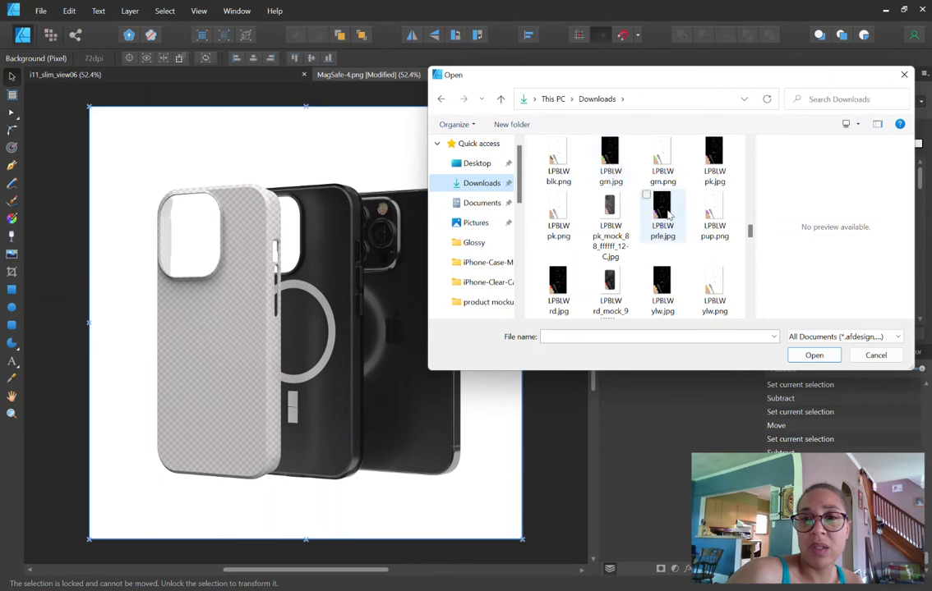
double_click(662, 210)
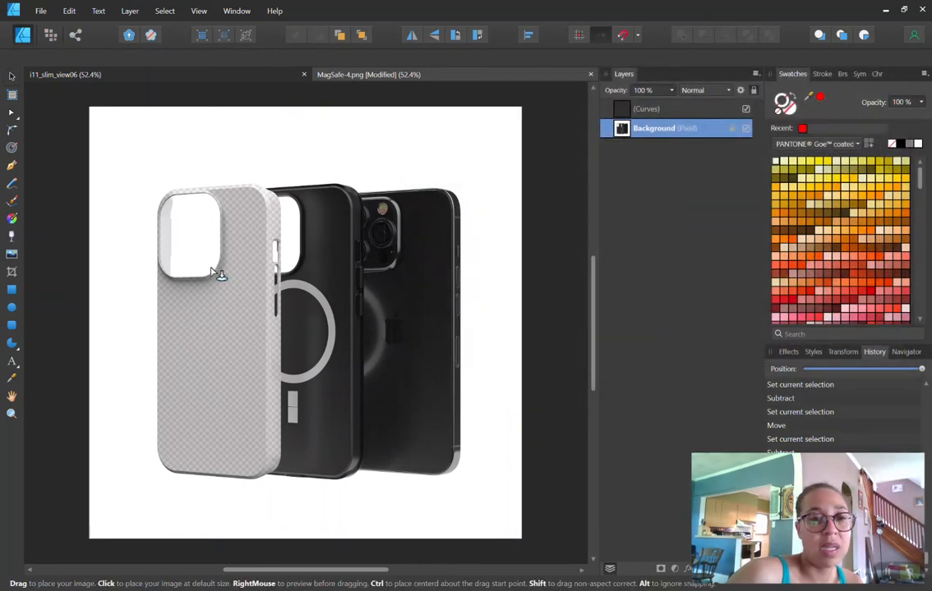
click(216, 274)
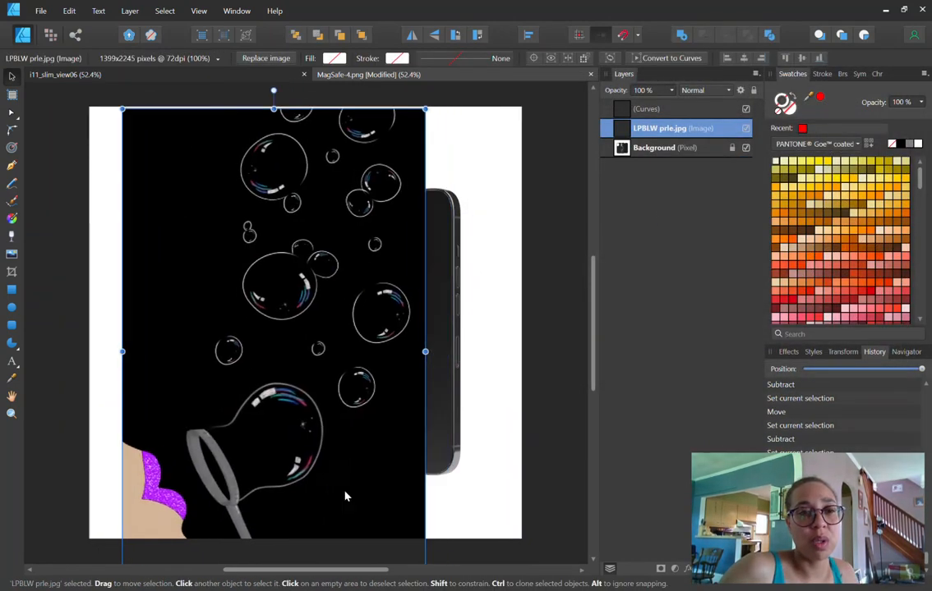
- Move the placed bubble image over the front phone case and scale it down until it just covers the whole case
drag(345, 496, 336, 436)
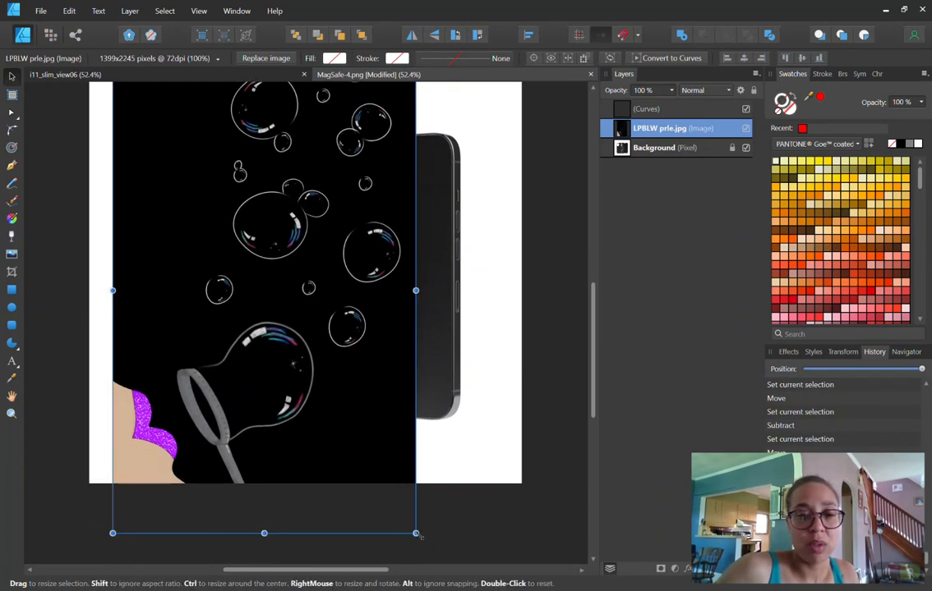
drag(415, 533, 266, 388)
scroll(280, 337, up, 3)
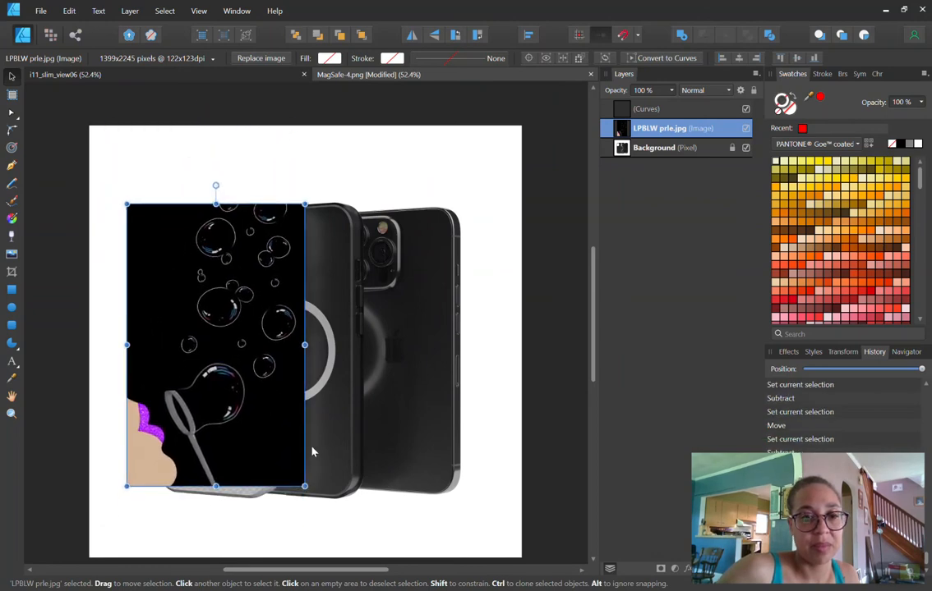
drag(304, 487, 313, 511)
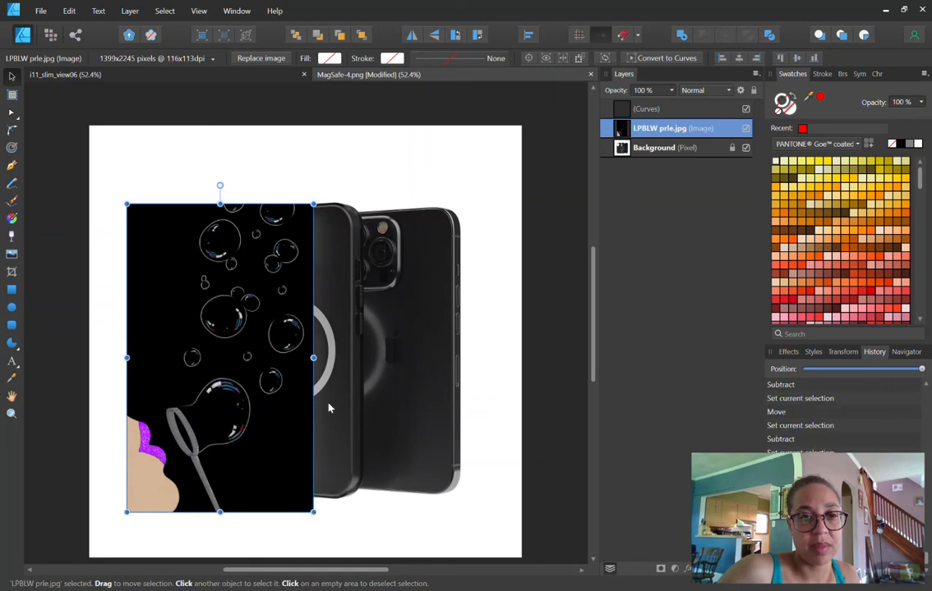
- Clip the LPBLW prle.jpg image inside the case curves and shift it so the lips and bubble wand show within the case
double_click(660, 129)
drag(663, 133, 671, 120)
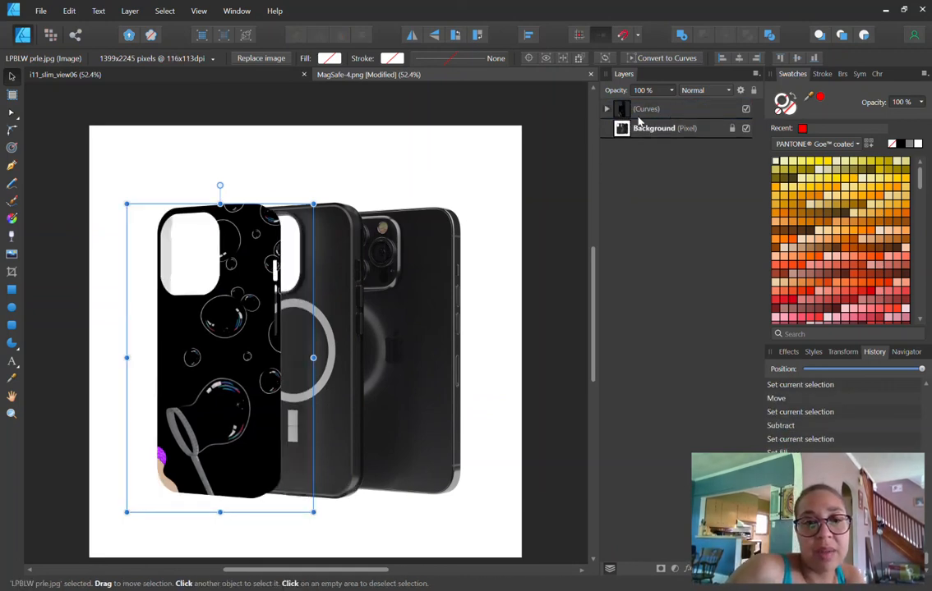
click(606, 111)
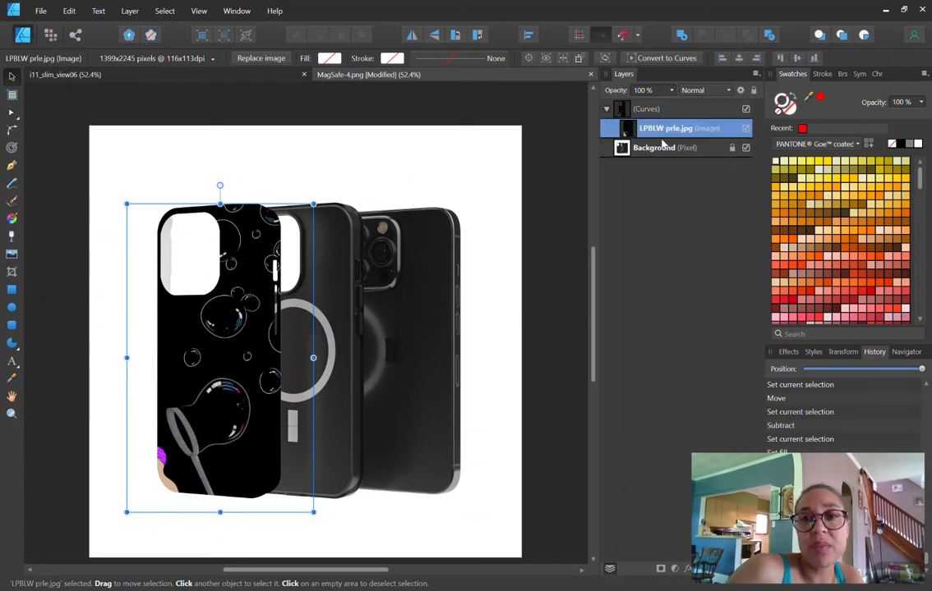
double_click(662, 129)
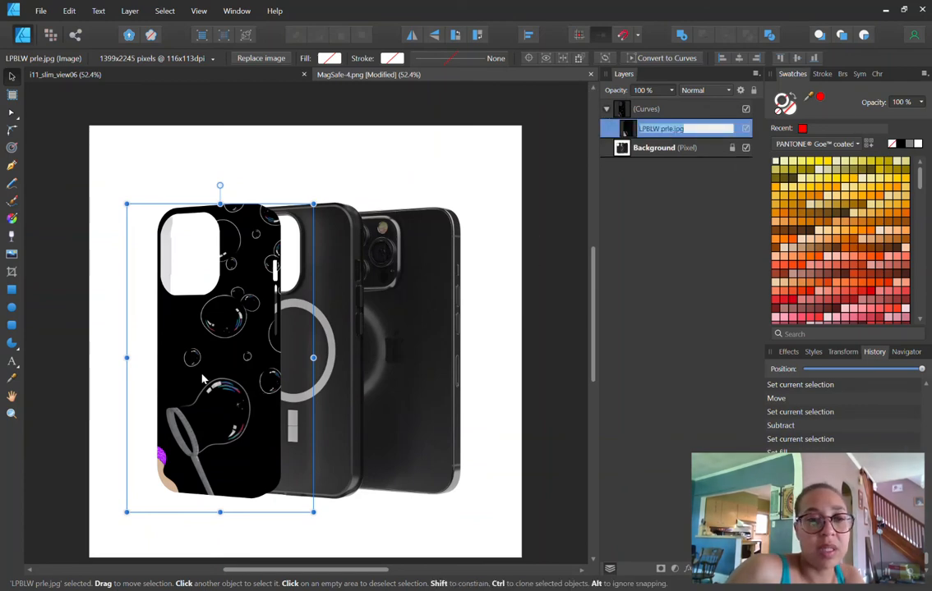
drag(205, 380, 234, 367)
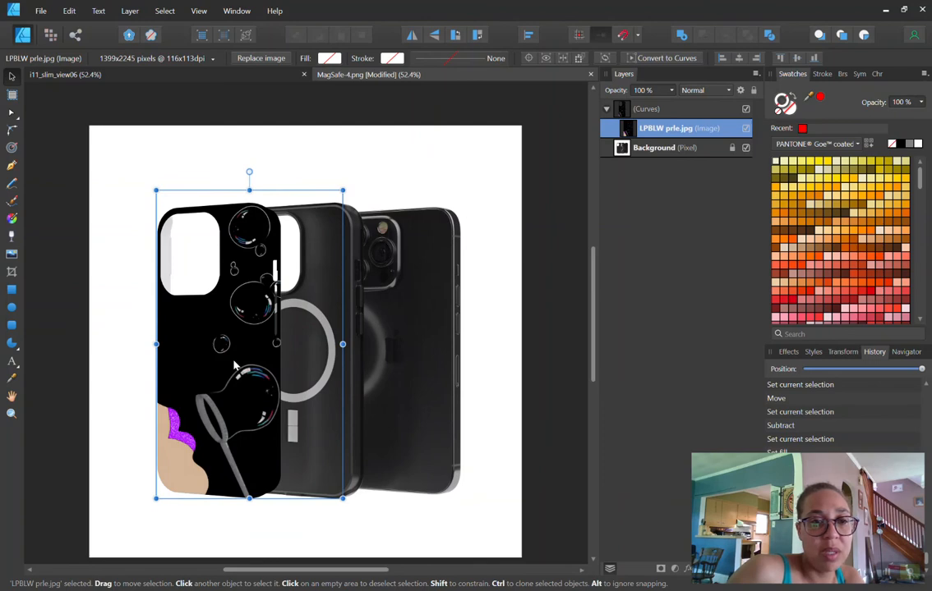
- Set the blend mode of the case curves layer to Screen and deselect it
click(677, 115)
click(729, 92)
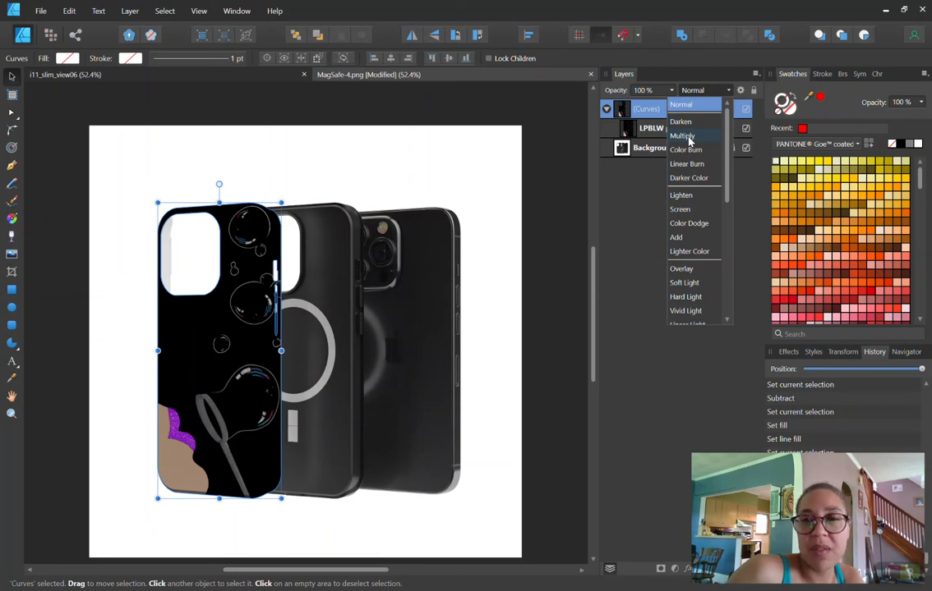
click(684, 213)
click(394, 184)
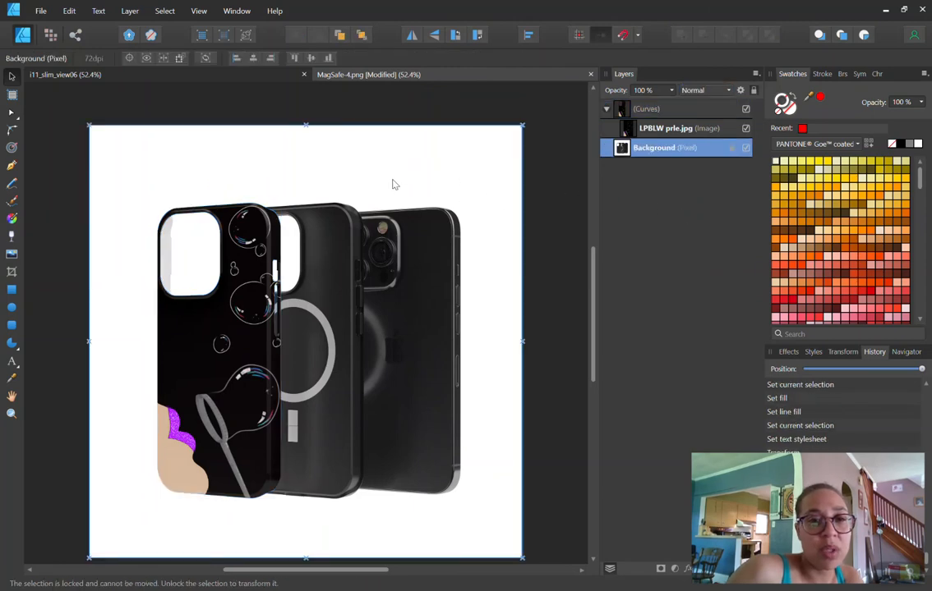
- Inspect the case edge and side-button cutouts up close, and check the whole mockup at full-page view
scroll(413, 177, down, 2)
scroll(420, 182, up, 1)
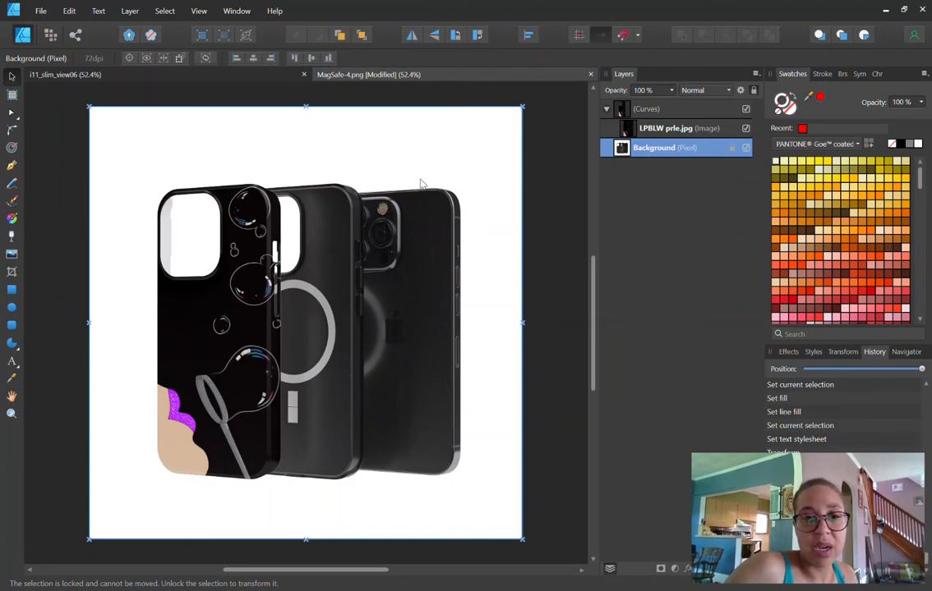
key(ctrl+plus)
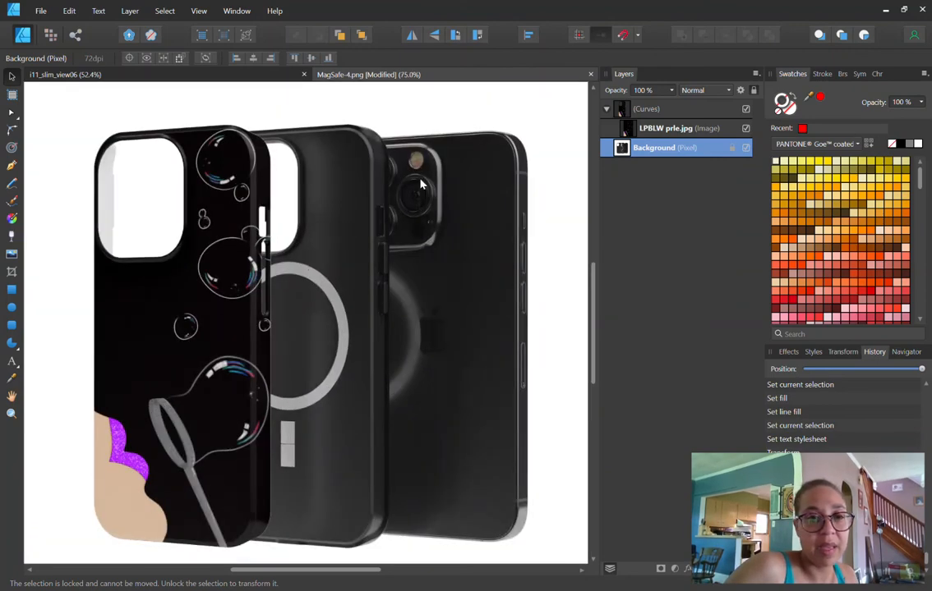
key(ctrl+plus)
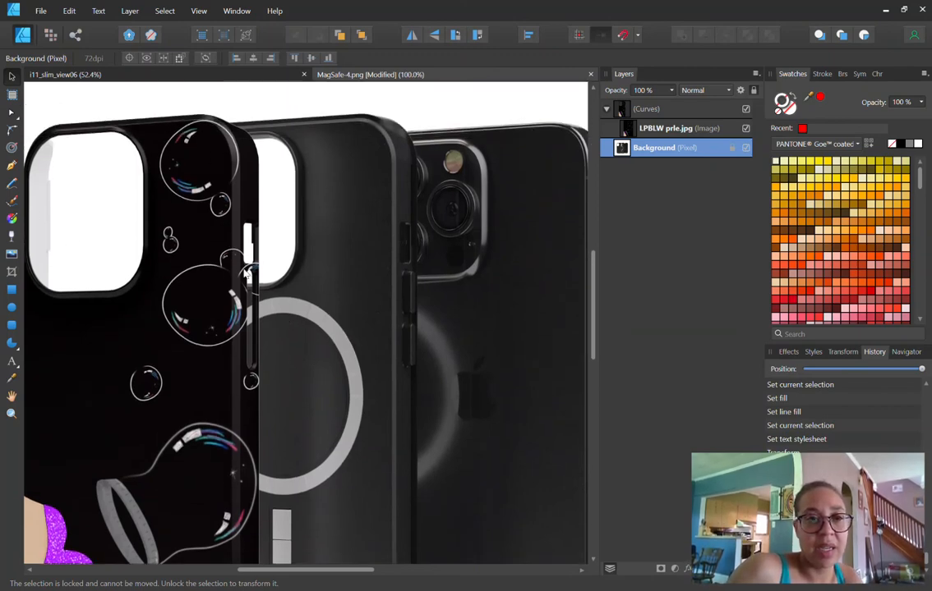
scroll(325, 212, down, 2)
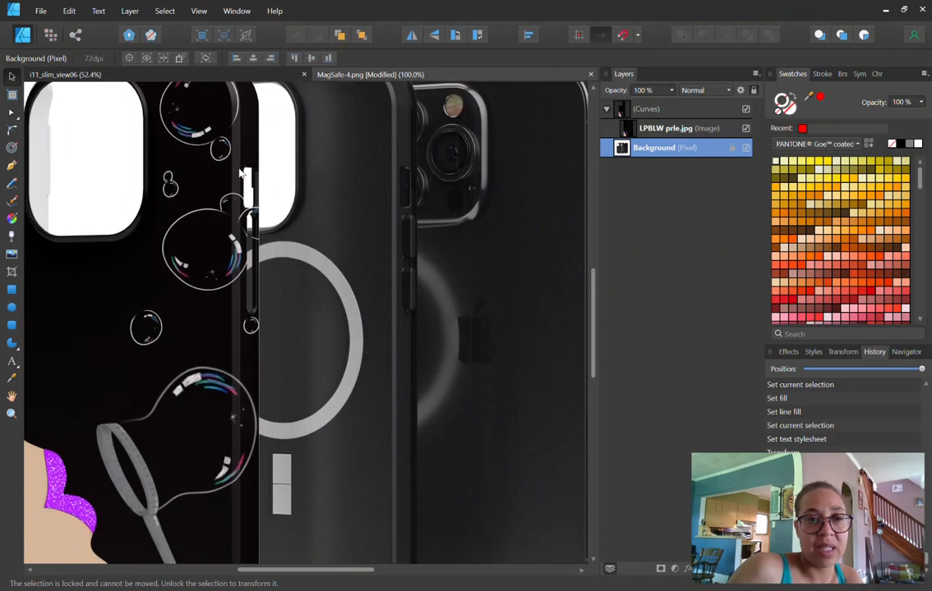
scroll(263, 262, down, 3)
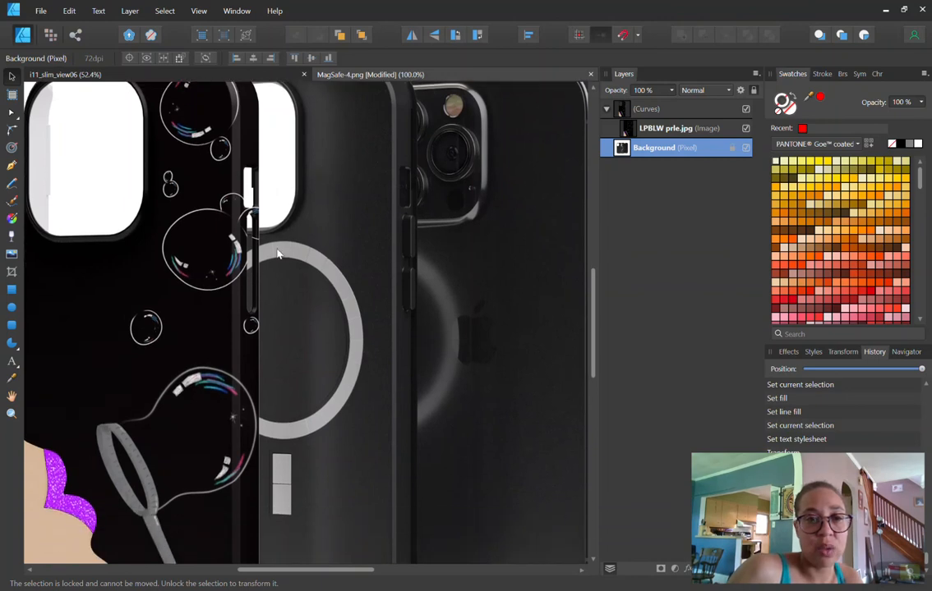
scroll(278, 248, up, 3)
scroll(289, 244, up, 3)
click(290, 244)
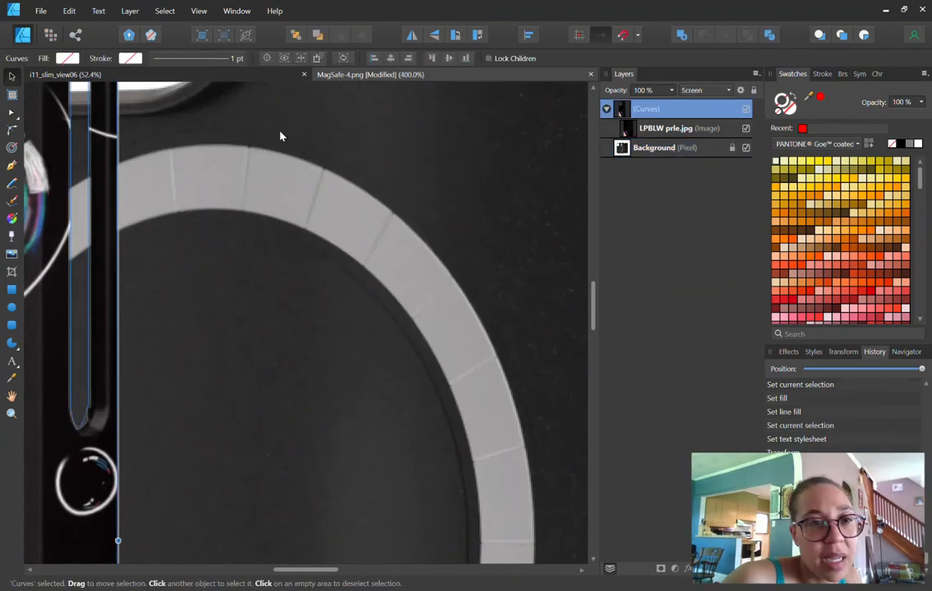
scroll(131, 419, up, 2)
scroll(140, 431, up, 5)
drag(301, 569, 283, 578)
scroll(254, 447, down, 15)
scroll(353, 548, up, 4)
scroll(352, 548, up, 6)
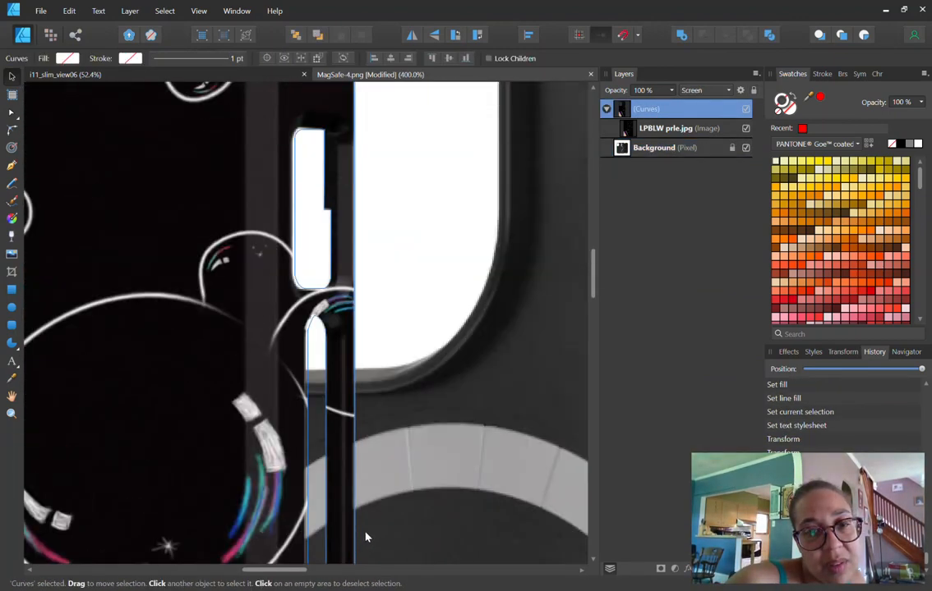
scroll(353, 501, up, 2)
key(ctrl+0)
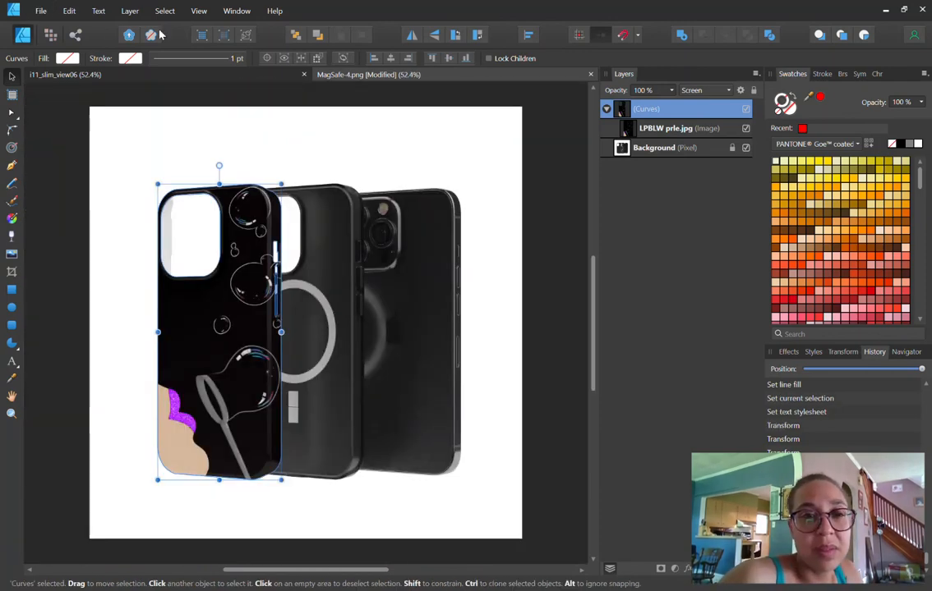
click(259, 141)
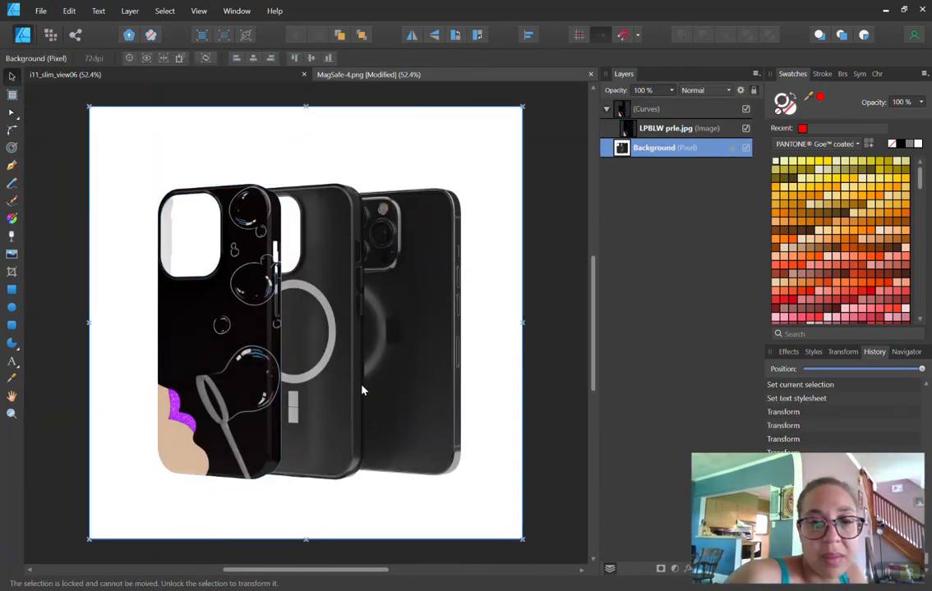